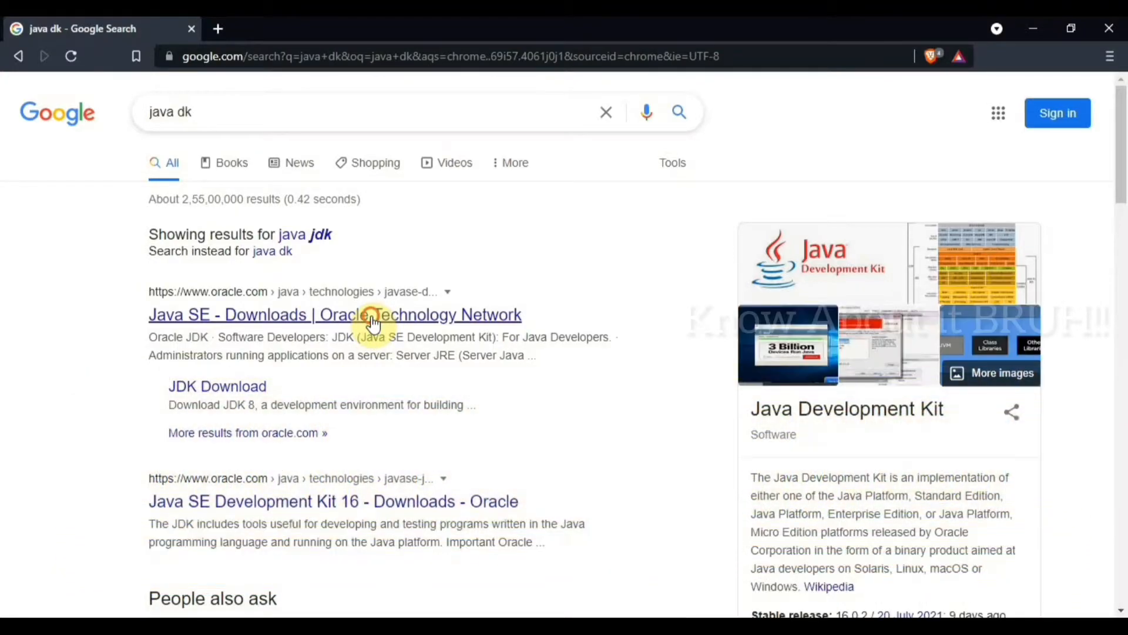
Step: Open Oracle's Java SE Downloads page, go to the Java SE 16 JDK downloads, and locate the Windows x64 Installer
left_click(374, 323)
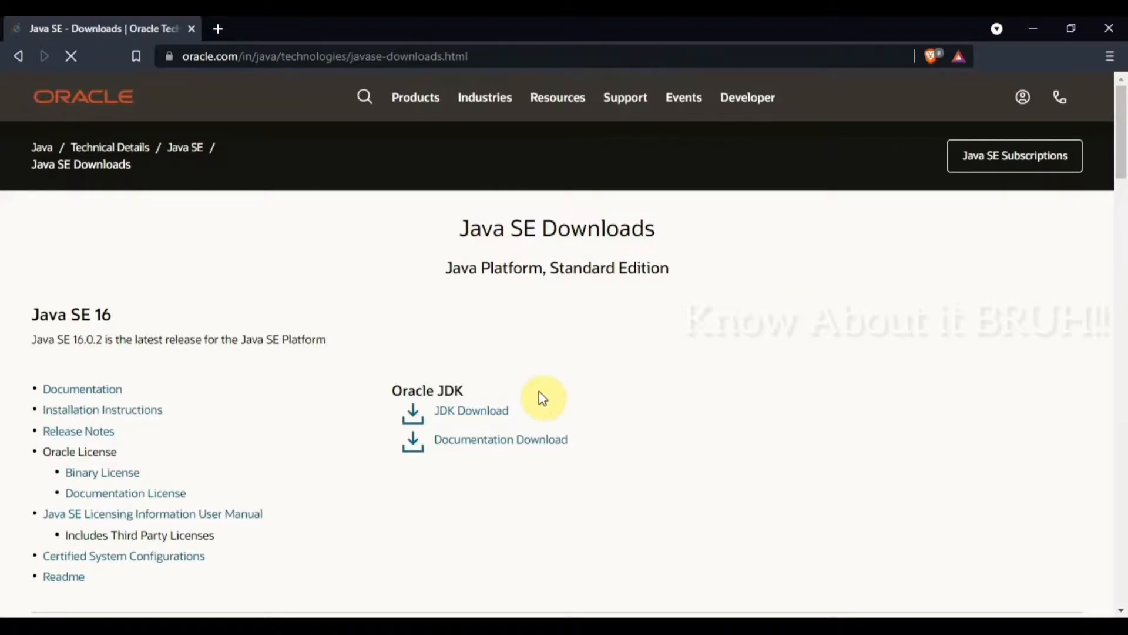
left_click(492, 411)
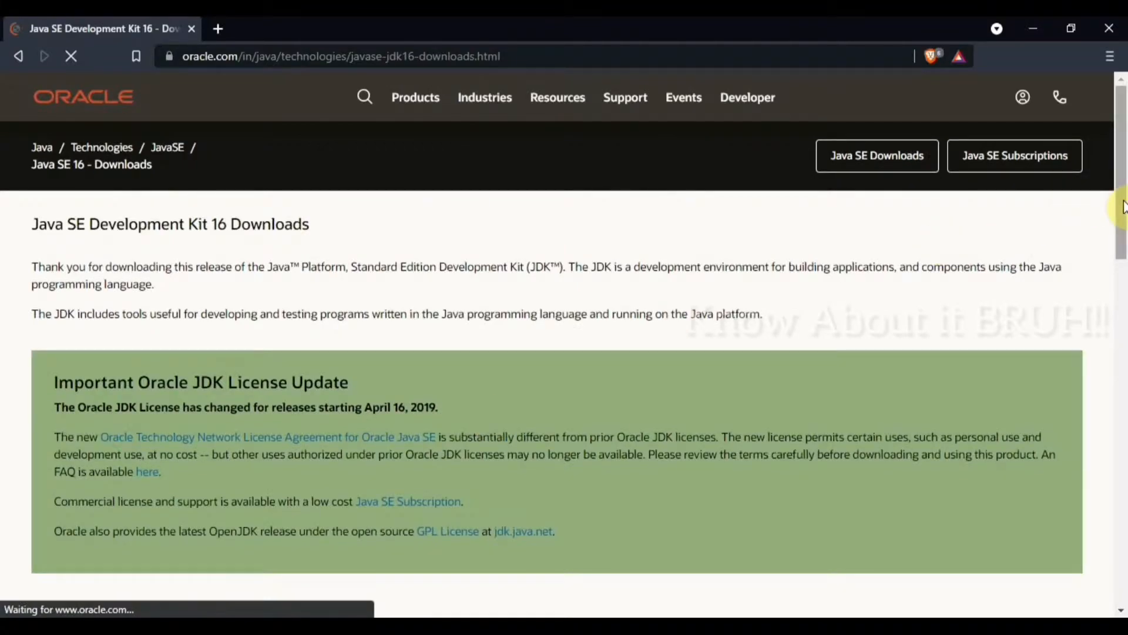
left_click_drag(1123, 207, 1121, 423)
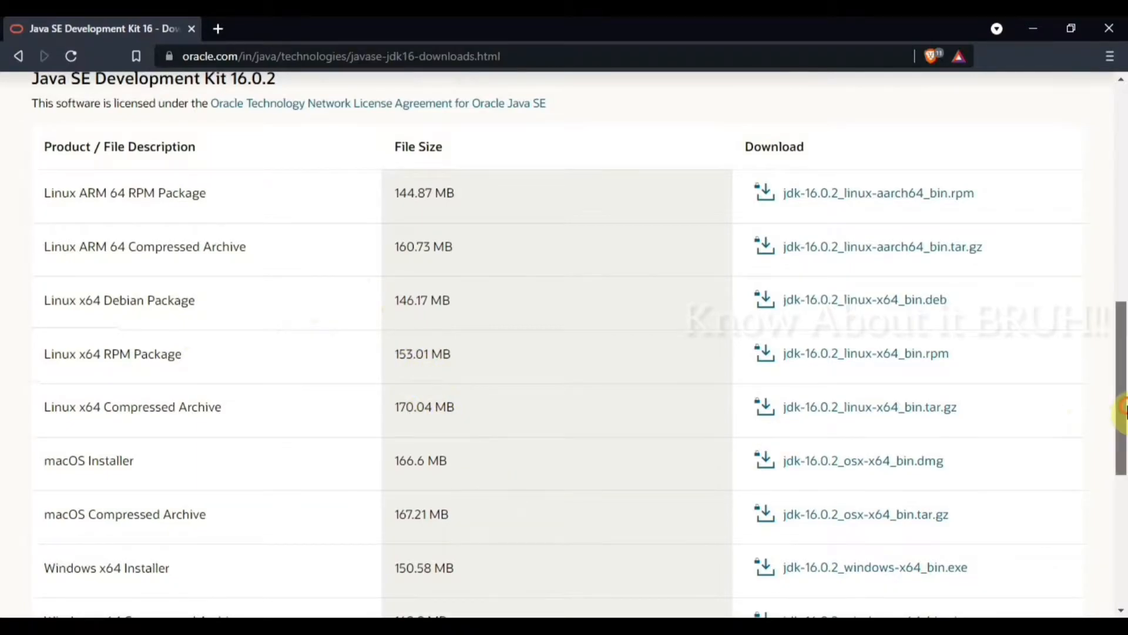
left_click_drag(1122, 408, 1122, 458)
left_click_drag(43, 414, 172, 411)
left_click(224, 421)
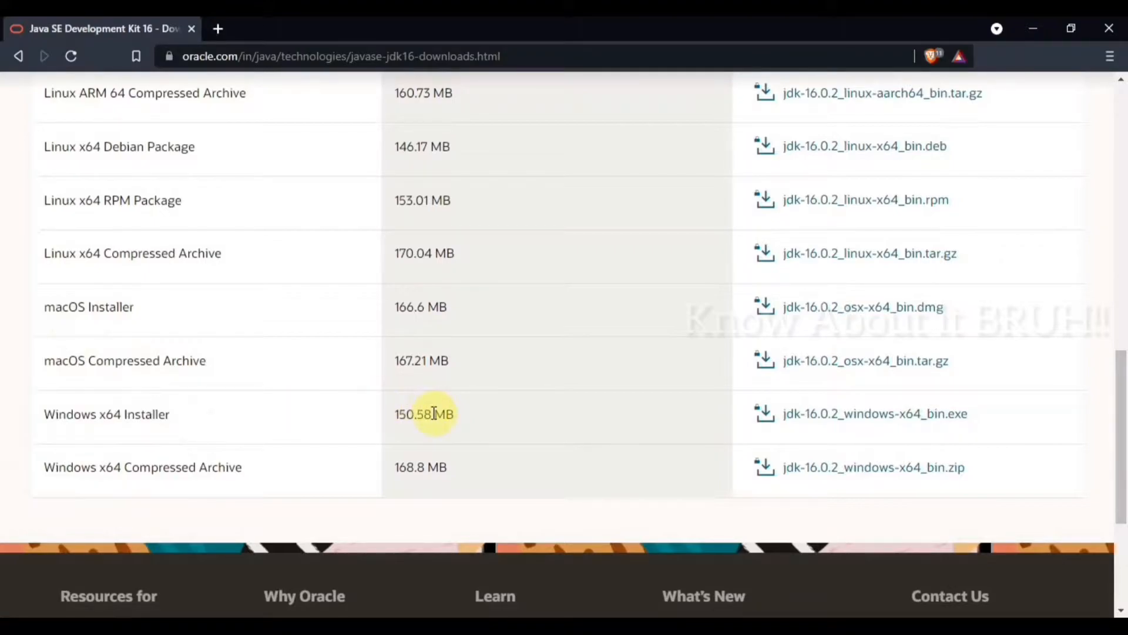
Step: Accept the Oracle license agreement and download jdk-16.0.2_windows-x64_bin.exe to the Downloads folder
left_click(871, 414)
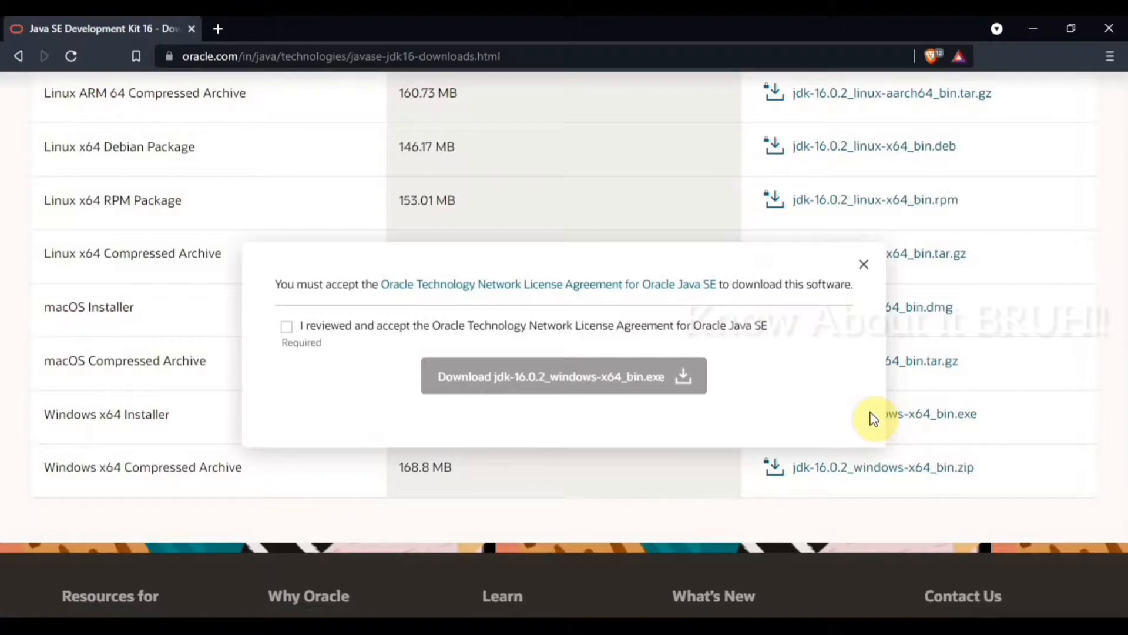
left_click(286, 332)
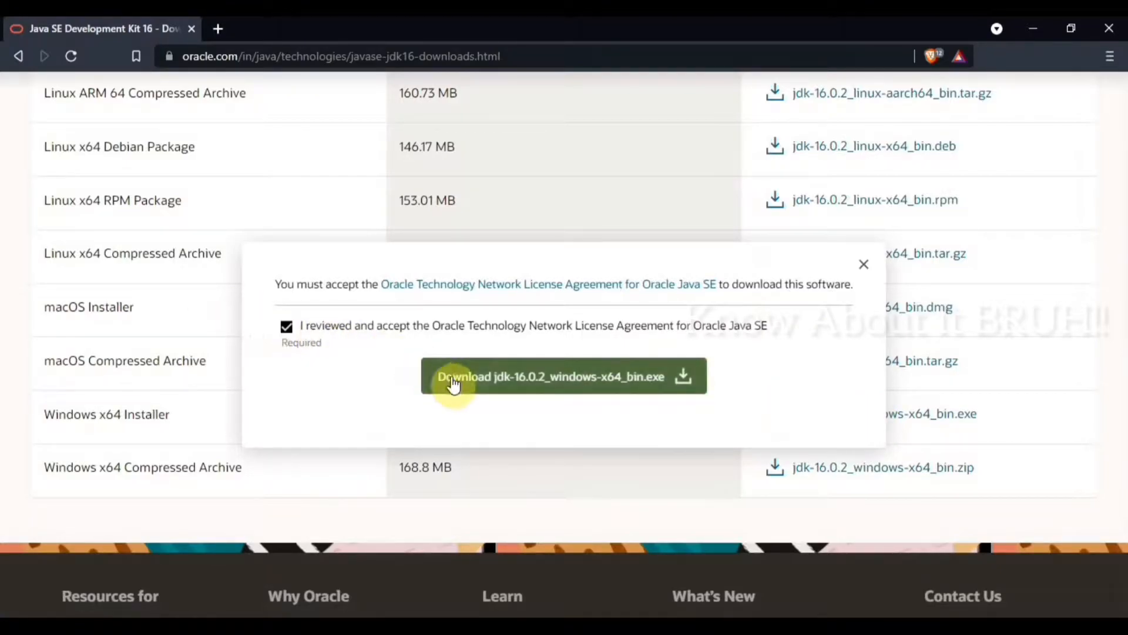
left_click(462, 387)
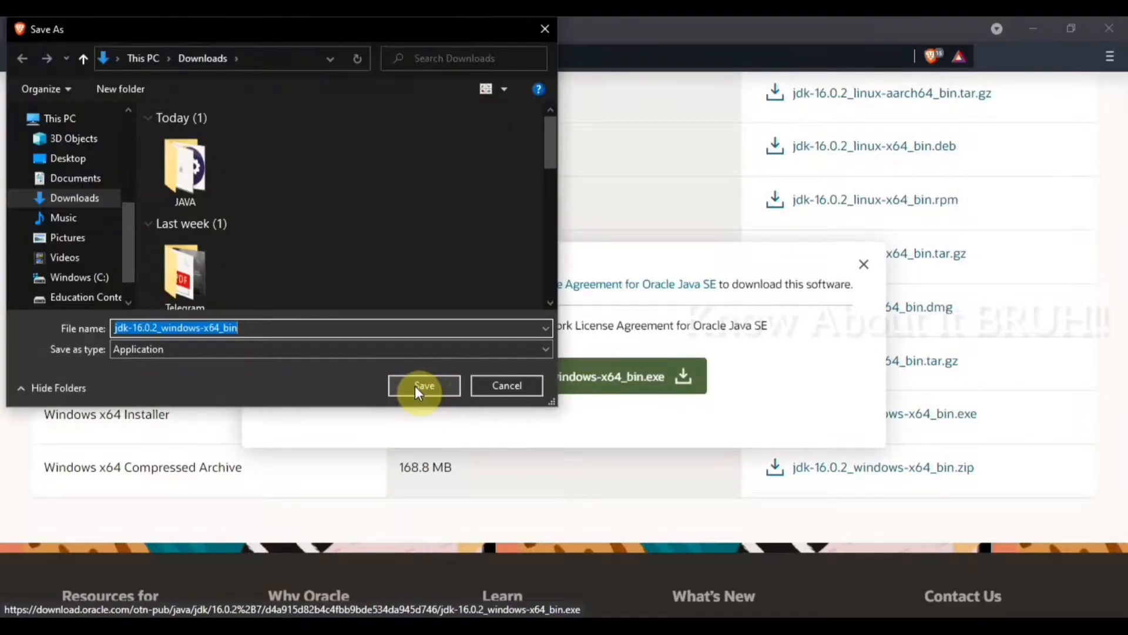
left_click(425, 388)
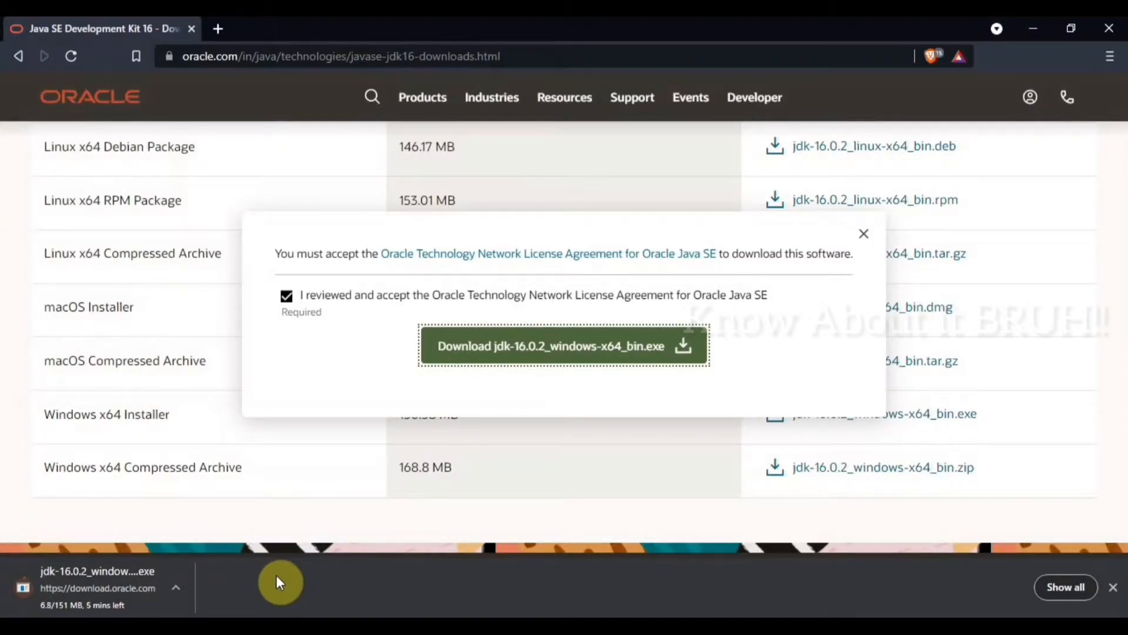
Step: Cancel the running JDK installer download and dismiss the download bar
left_click(175, 587)
left_click(210, 563)
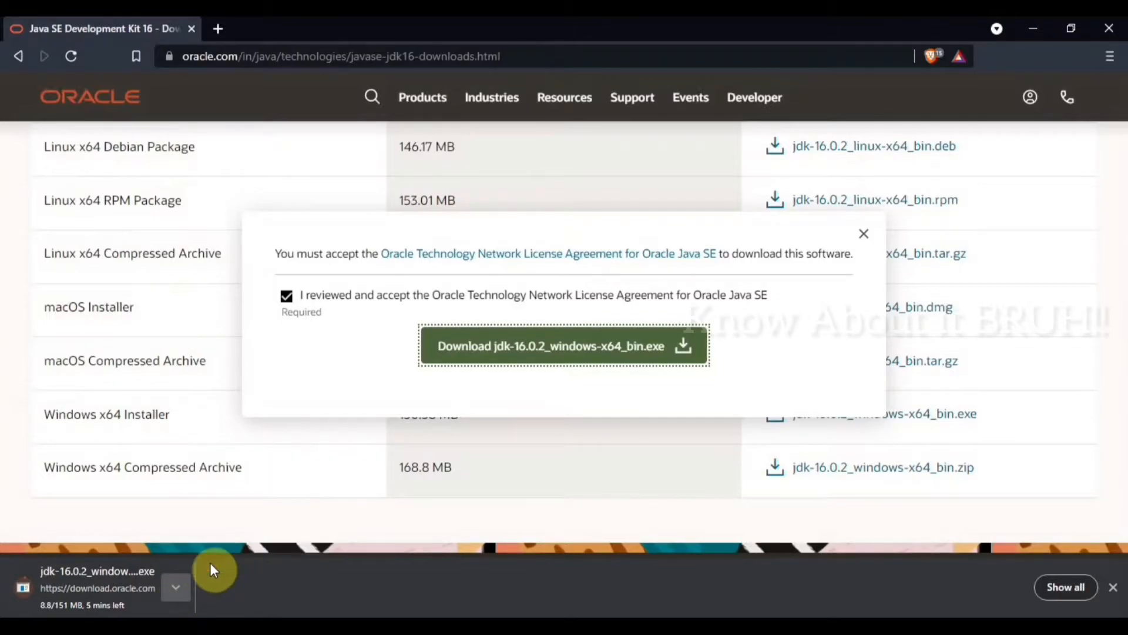
left_click(1112, 587)
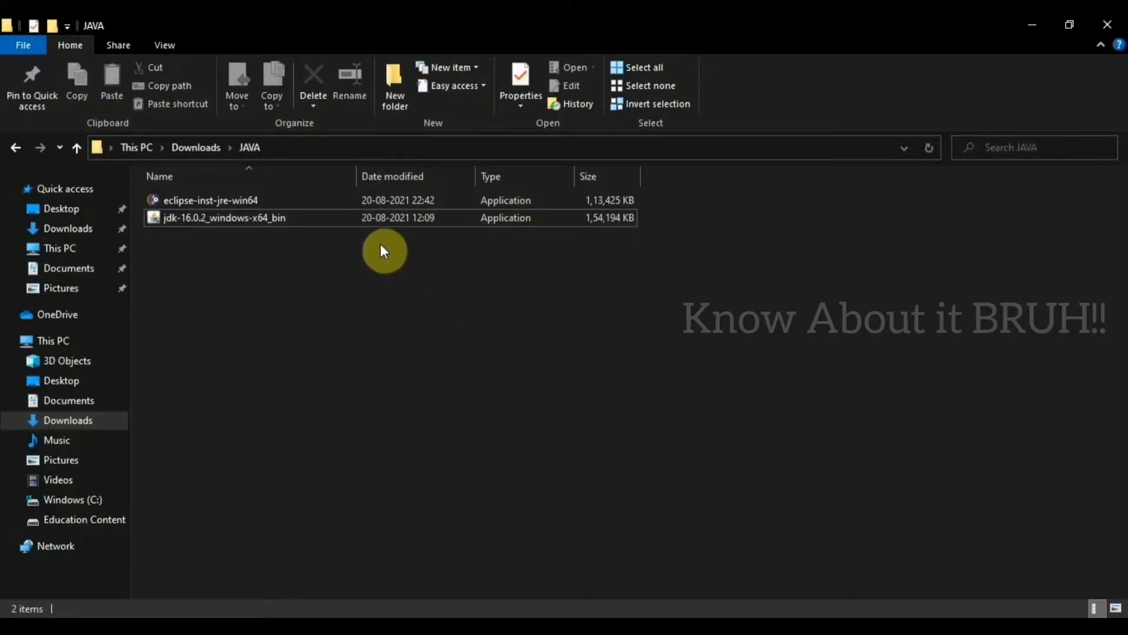
Step: Run jdk-16.0.2_windows-x64_bin from the JAVA folder in File Explorer and install the JDK to C:\Program Files\Java\jdk-16.0.2\
left_click(366, 221)
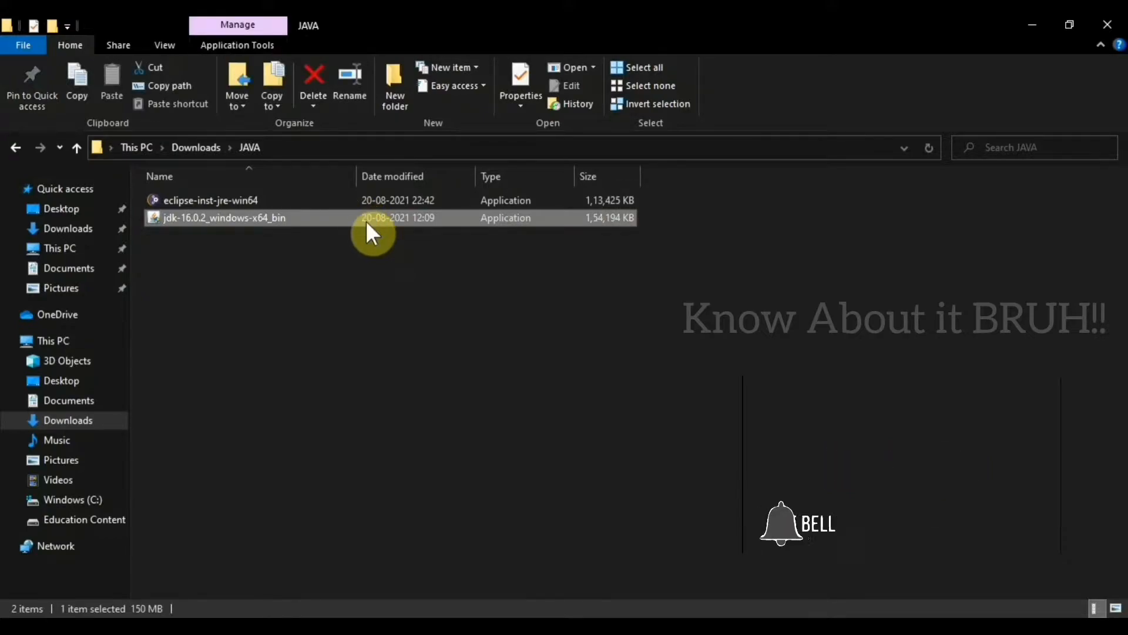
double_click(365, 220)
left_click(524, 499)
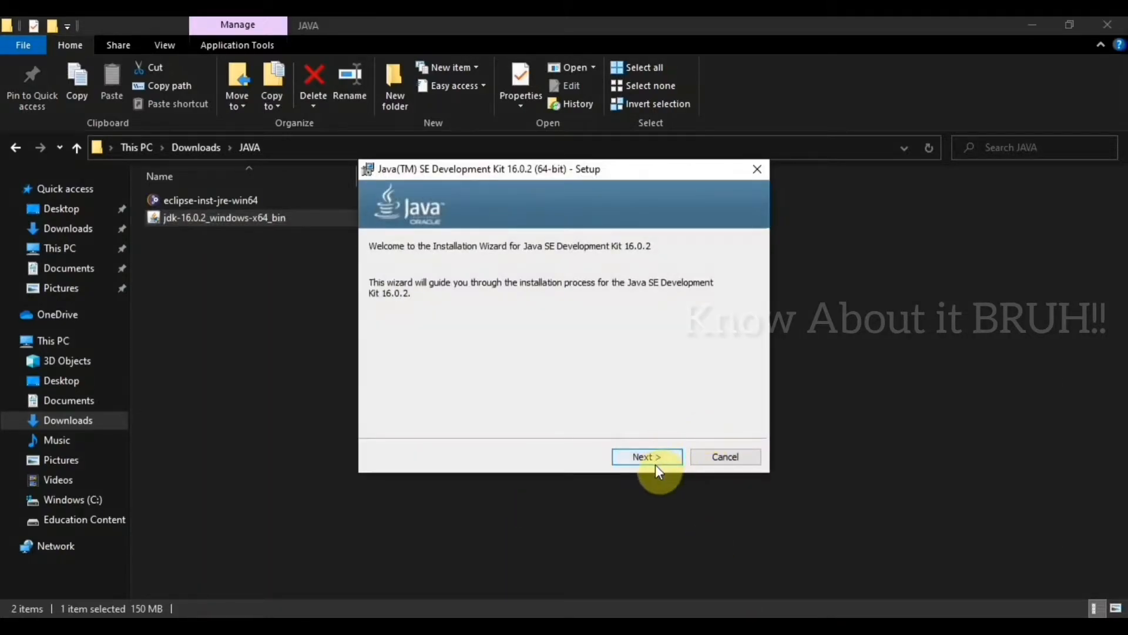
left_click(644, 463)
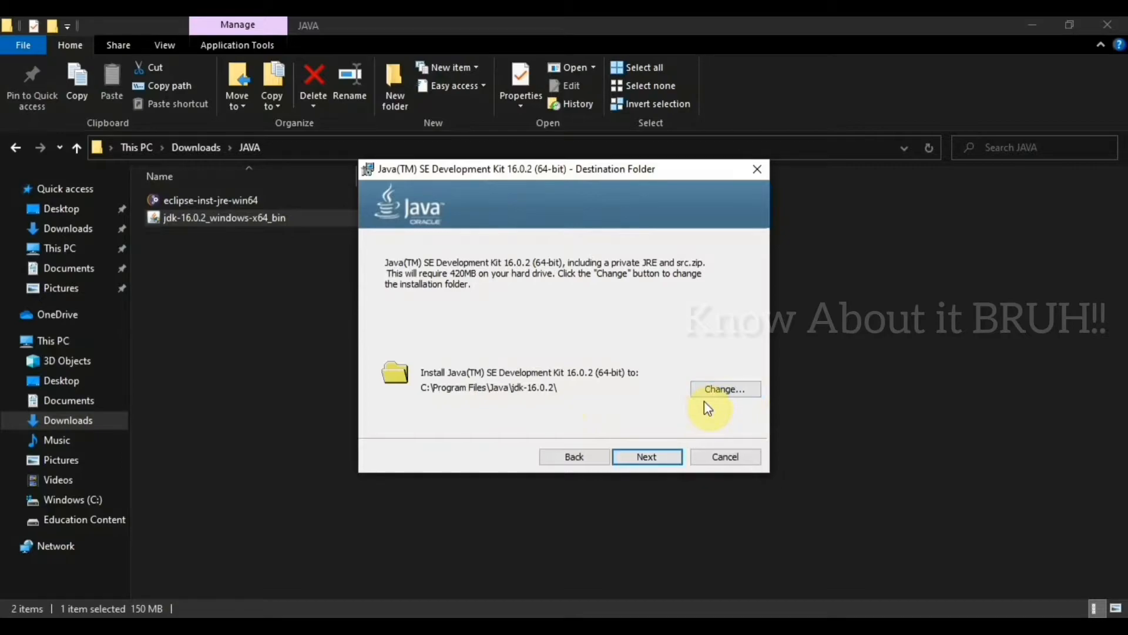
left_click(646, 457)
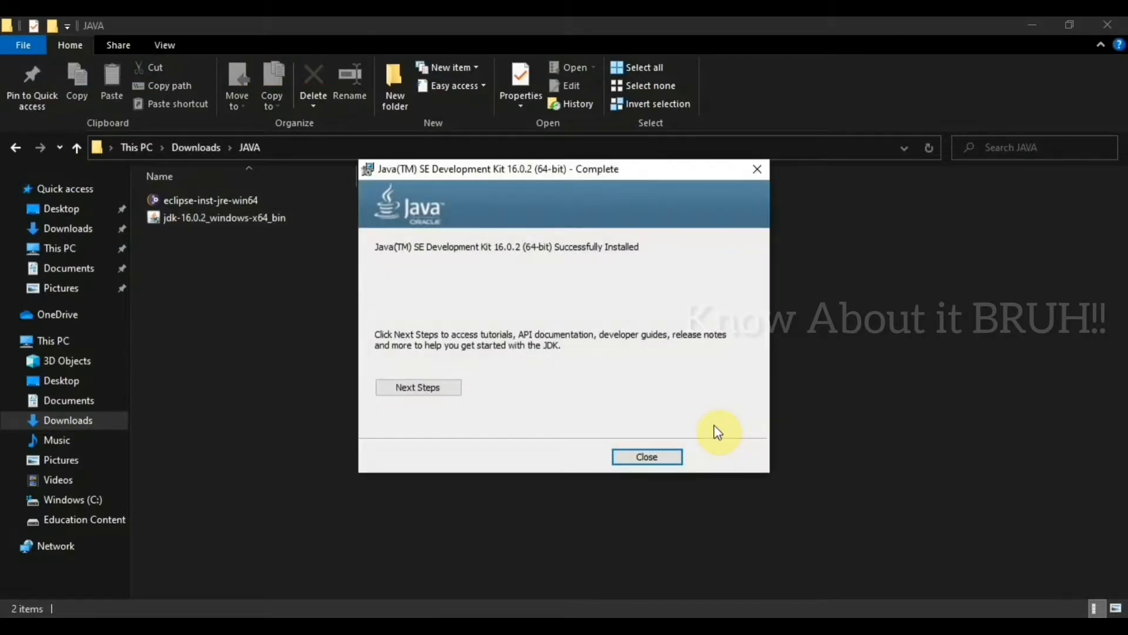
left_click(647, 458)
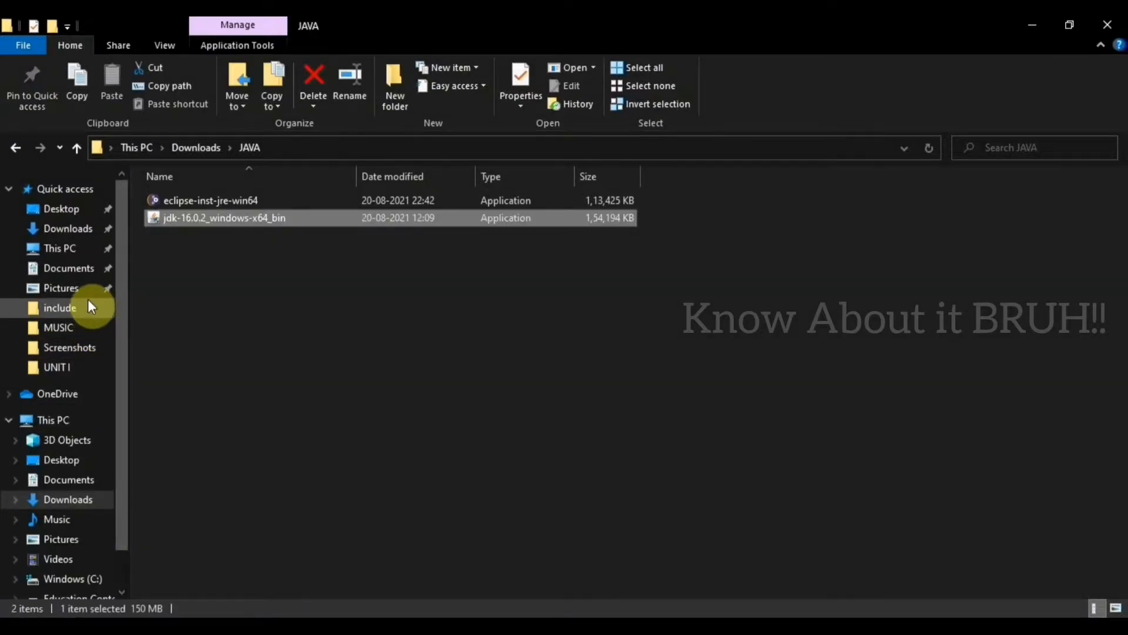
Step: Browse to C:\Program Files\Java\jdk-16.0.2\bin and copy the full folder path
left_click(81, 251)
left_click(406, 307)
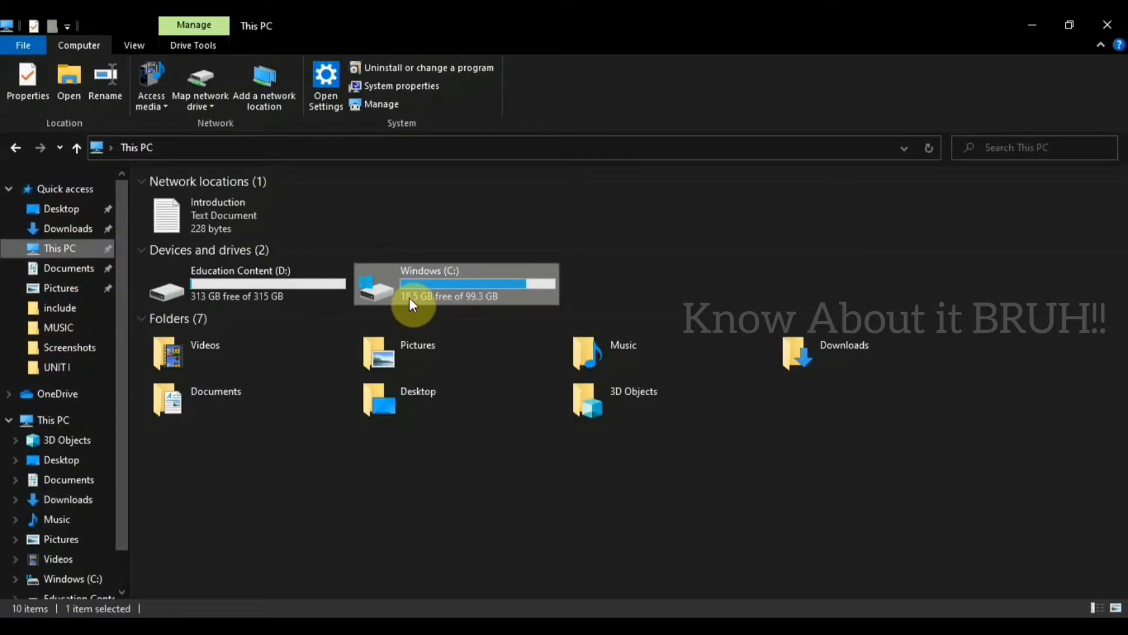
double_click(410, 299)
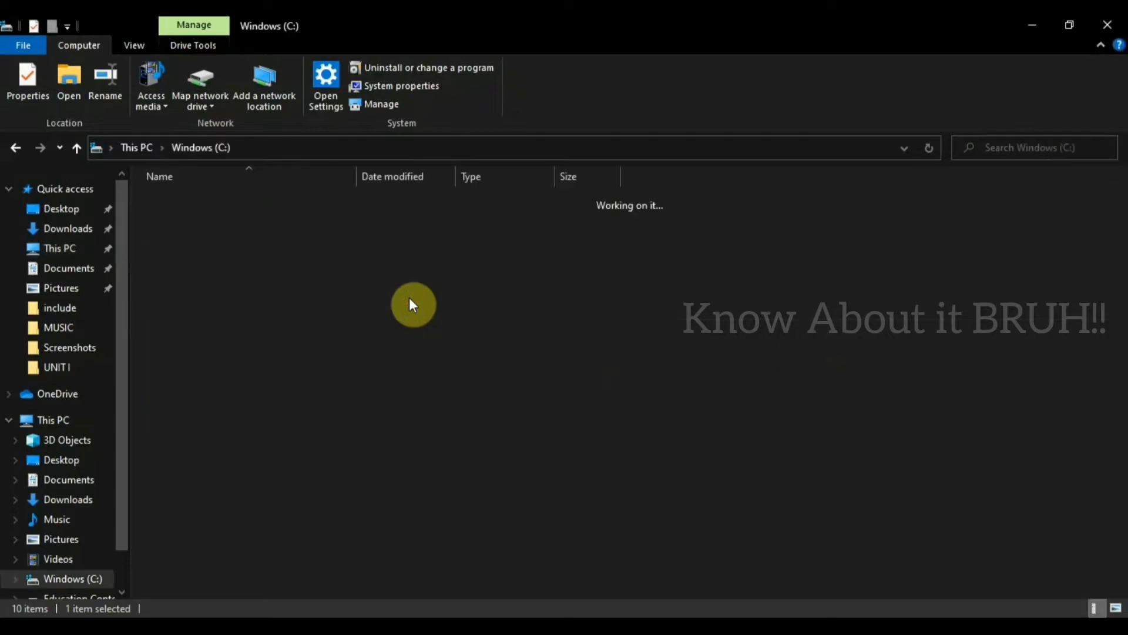
left_click(379, 302)
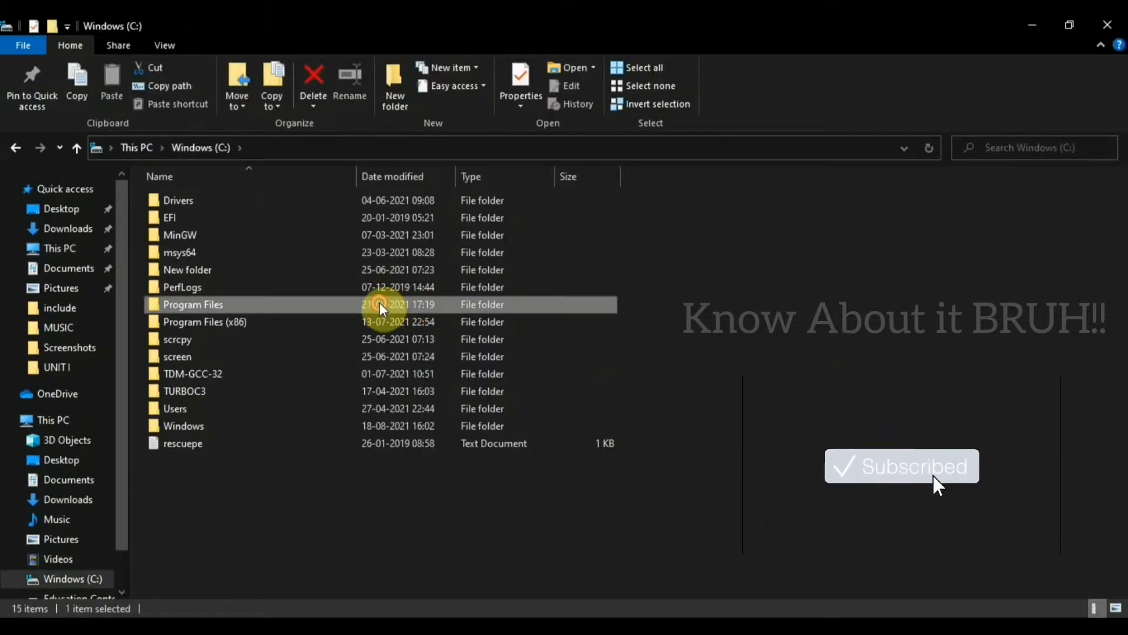
double_click(379, 302)
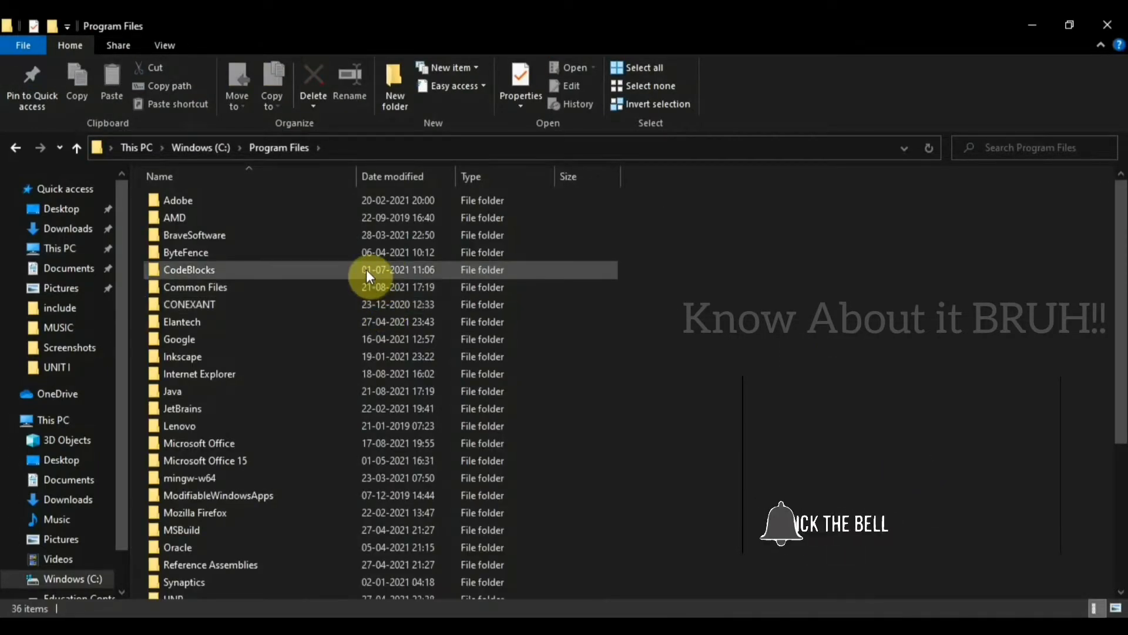
double_click(219, 395)
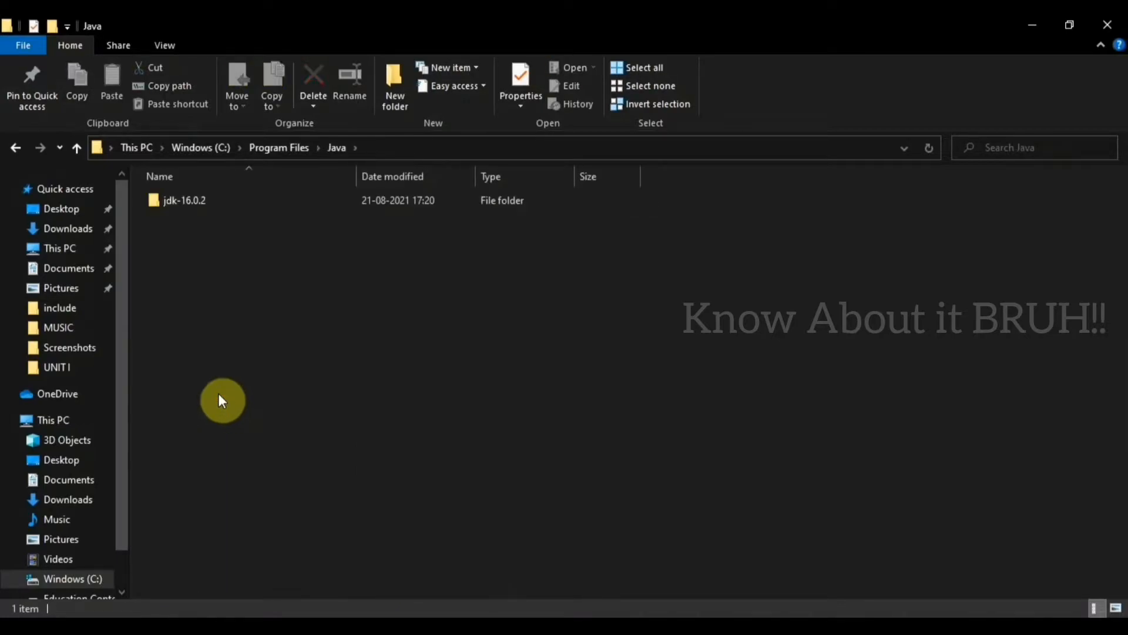
double_click(249, 196)
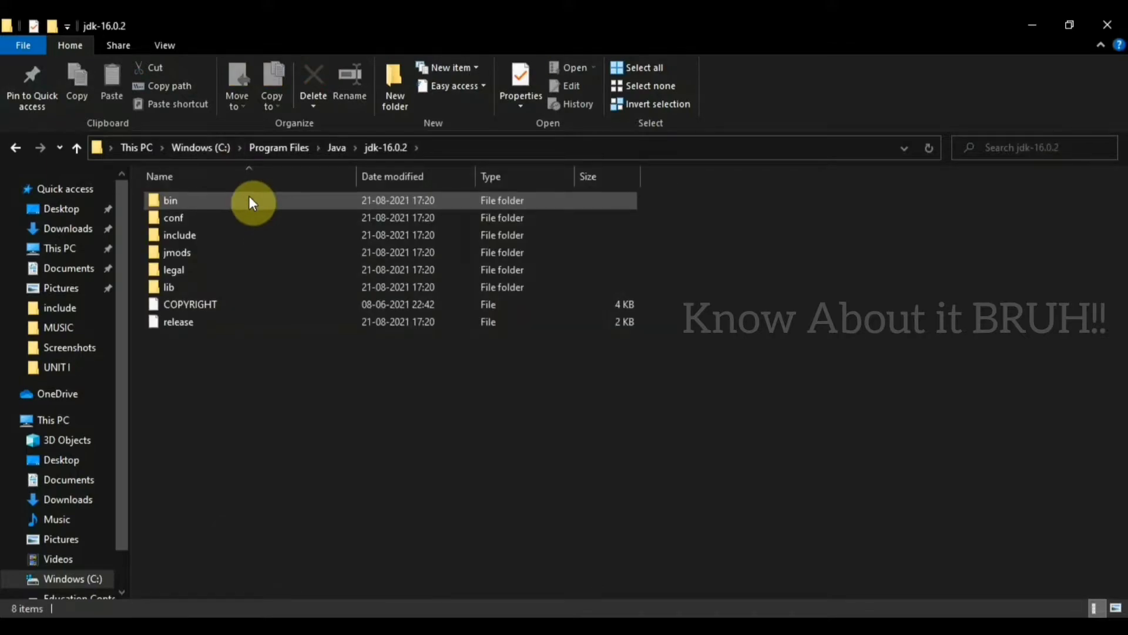
double_click(250, 201)
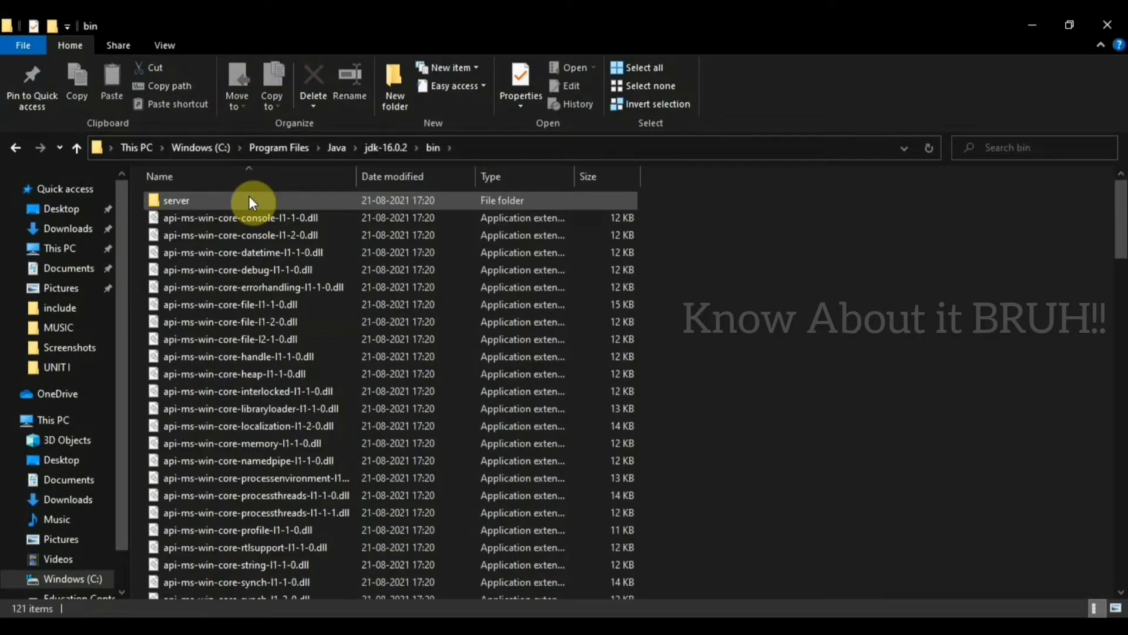
left_click(531, 152)
key("ctrl+c")
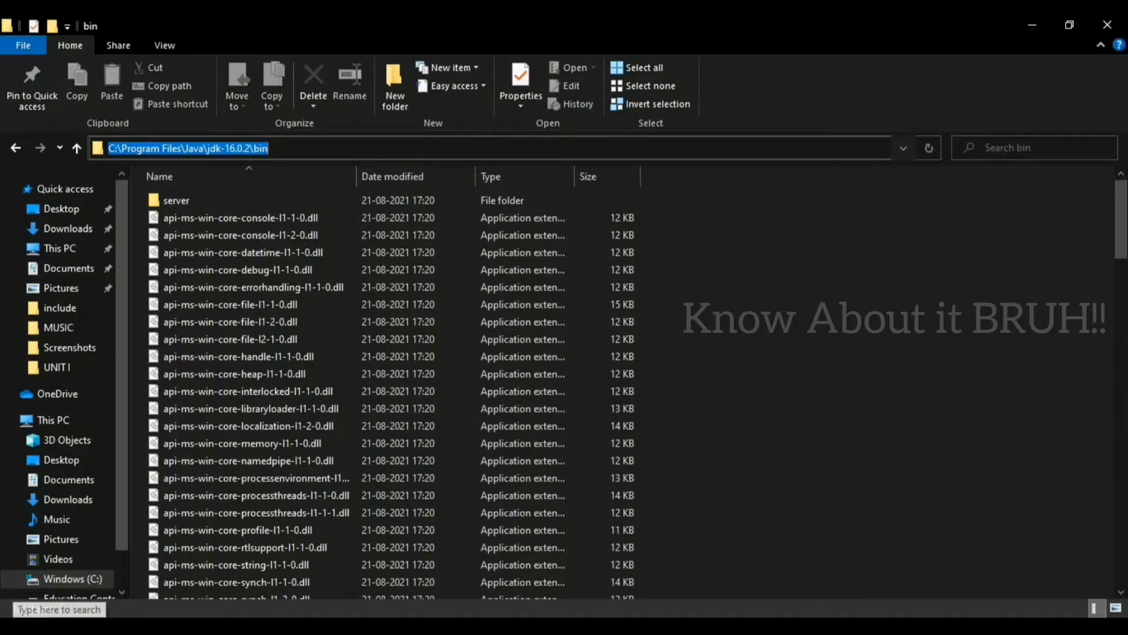
Step: Search Windows for "environ", open the system environment variables settings, and bring up the Environment Variables dialog
left_click(77, 606)
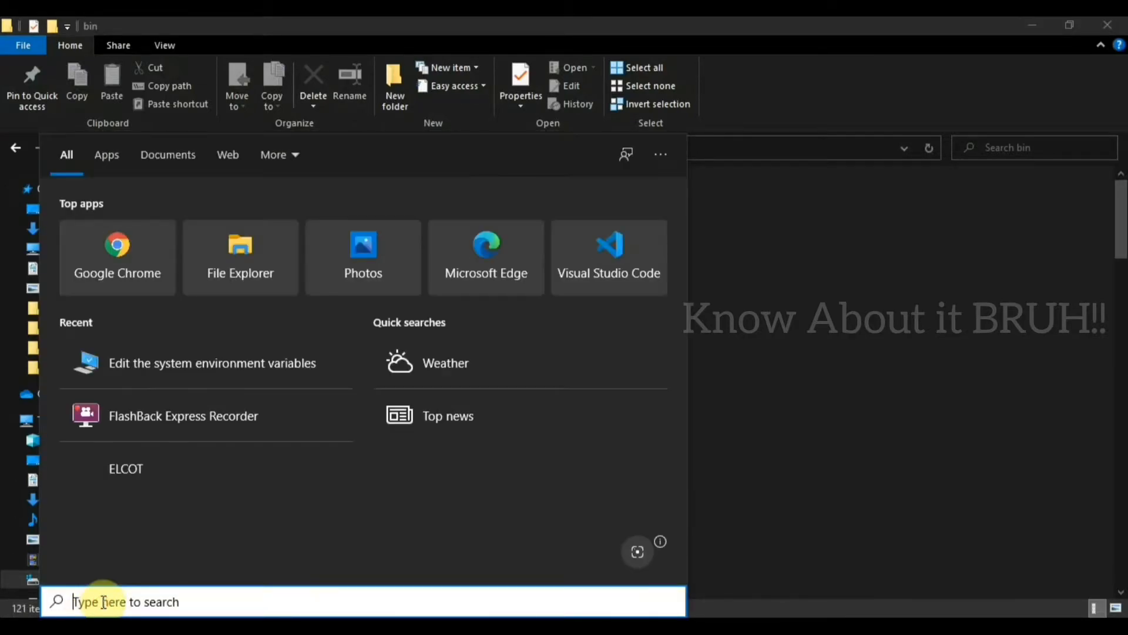
type("envir")
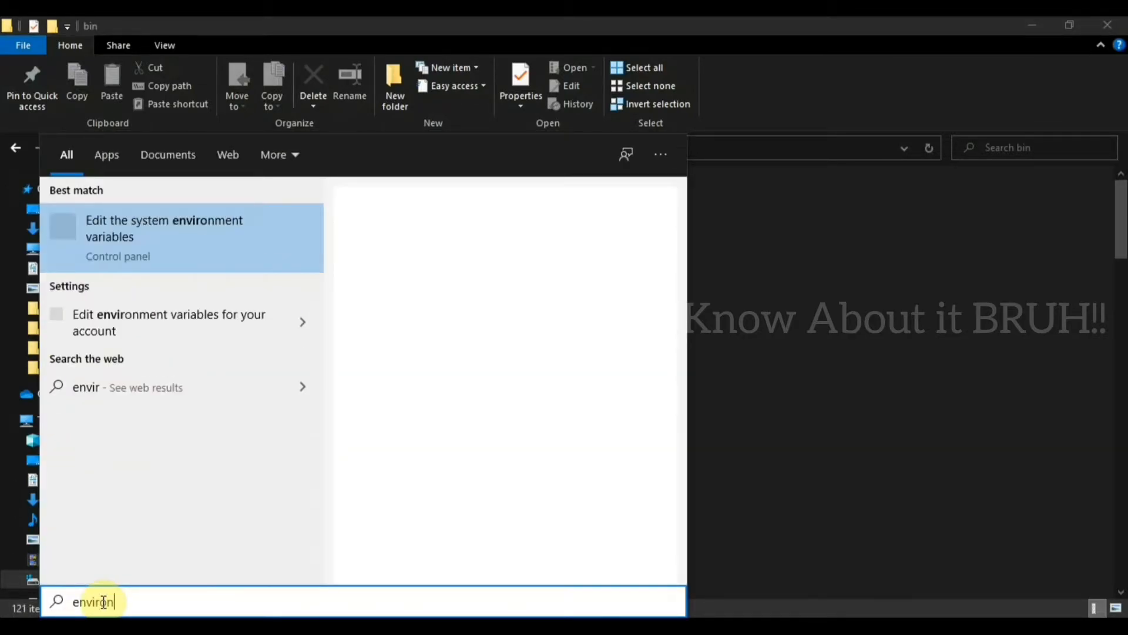
type("on")
left_click(133, 261)
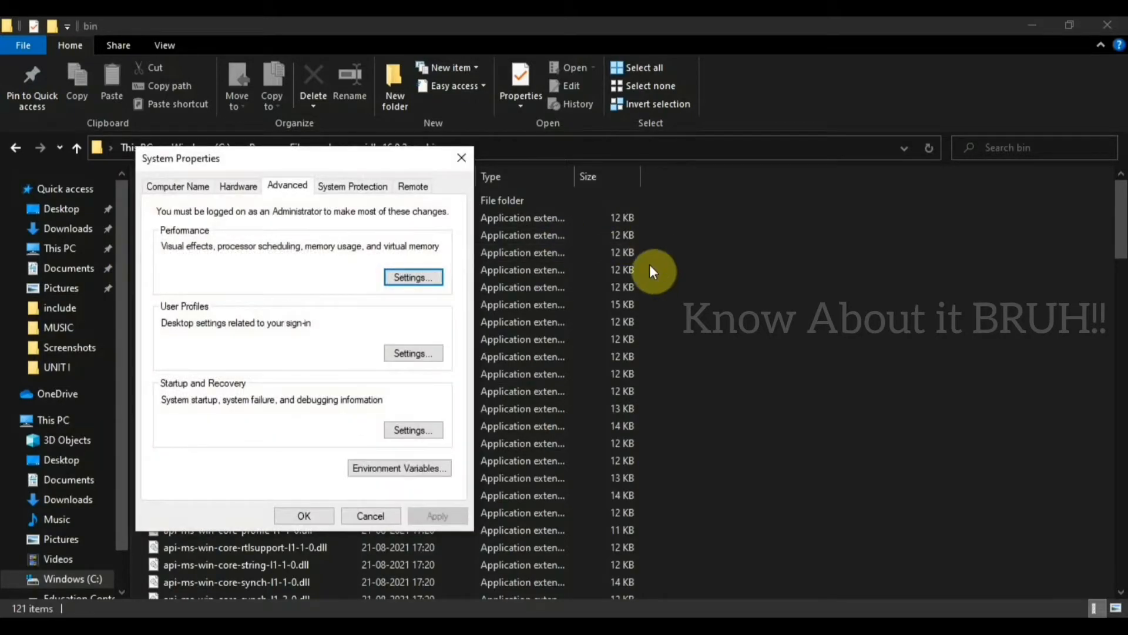
left_click(374, 470)
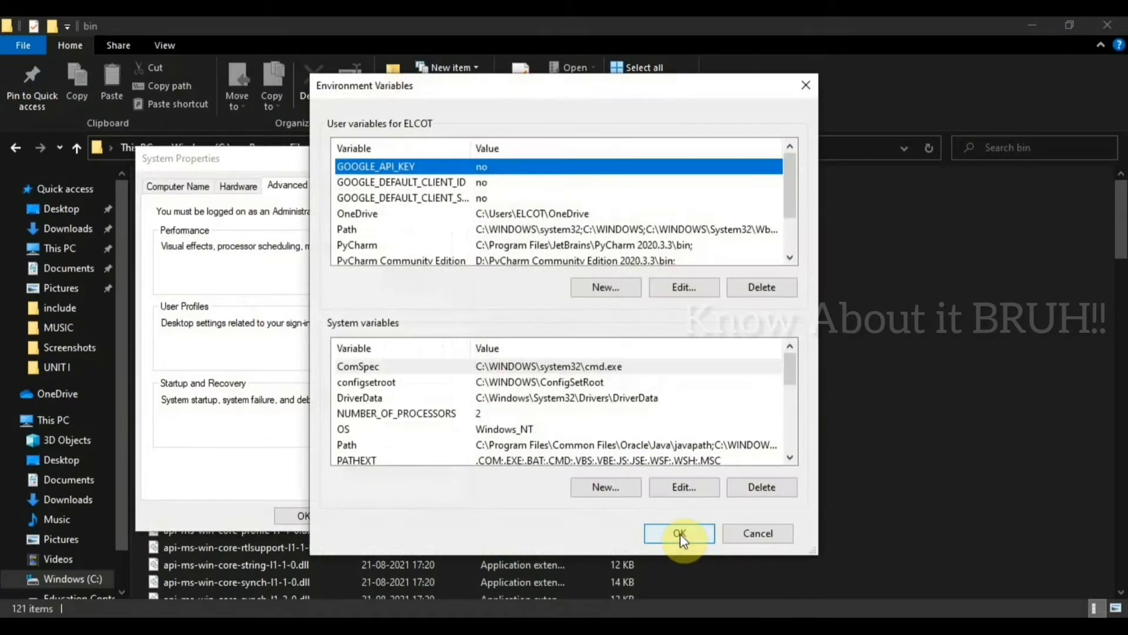
Step: Add C:\Program Files\Java\jdk-16.0.2\bin as a new entry in the system Path variable and confirm all the dialogs
left_click(549, 444)
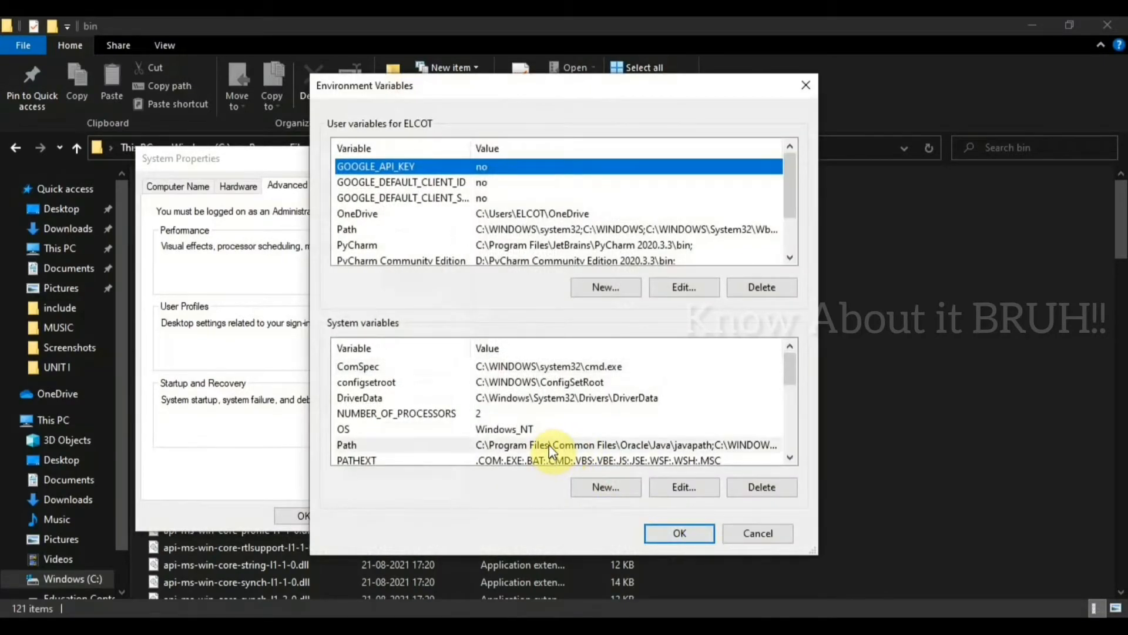
left_click(670, 485)
left_click(742, 159)
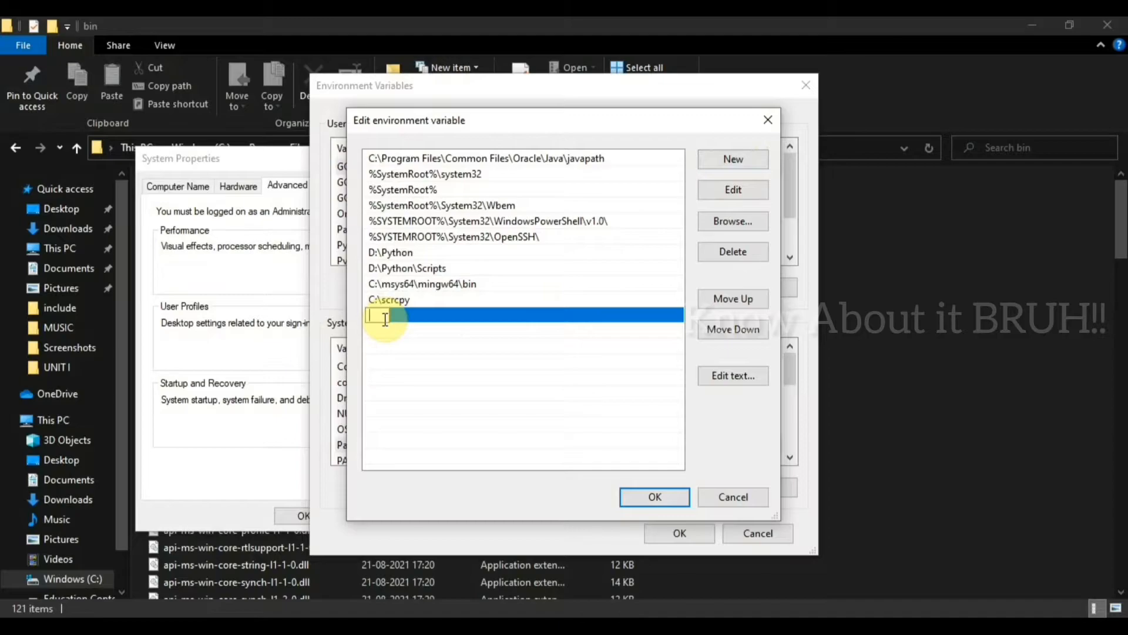
key("ctrl+v")
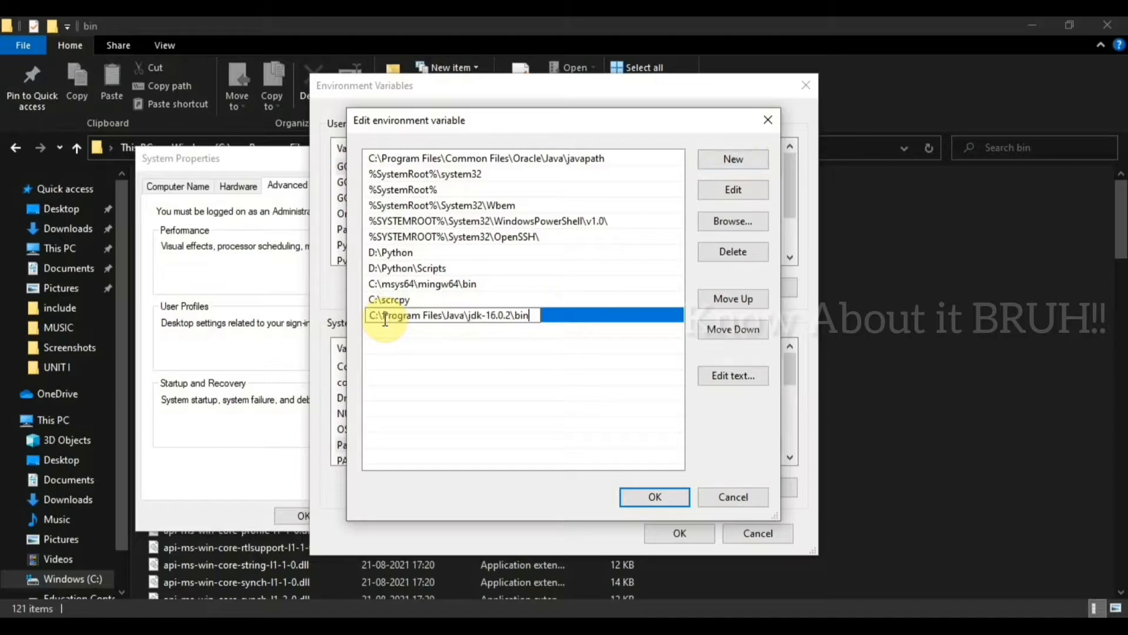
left_click(670, 499)
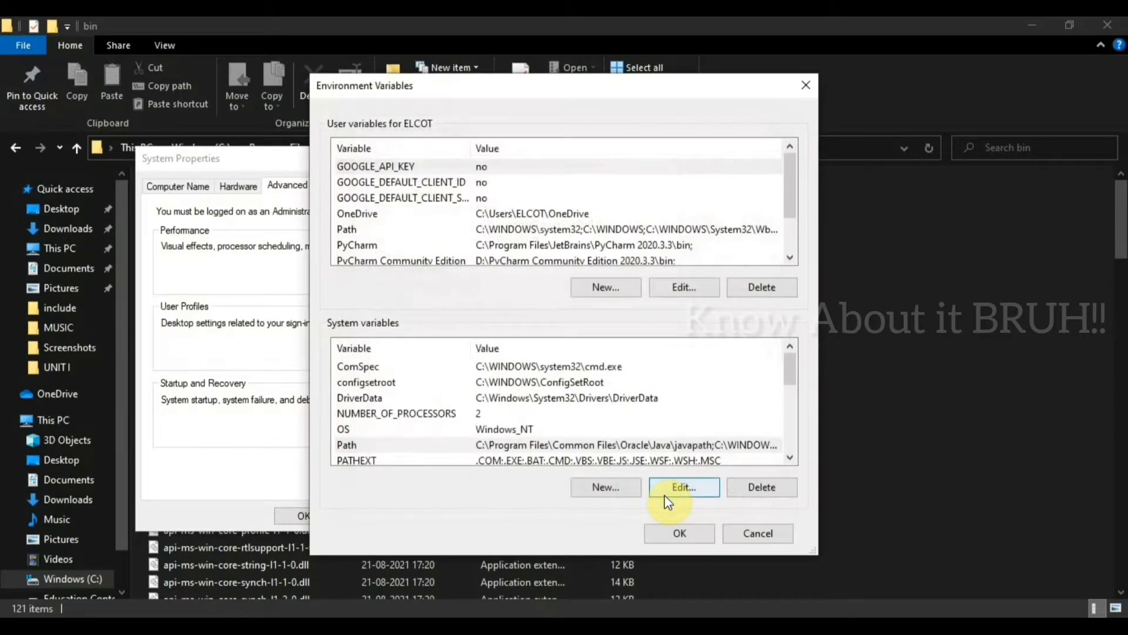
left_click(693, 530)
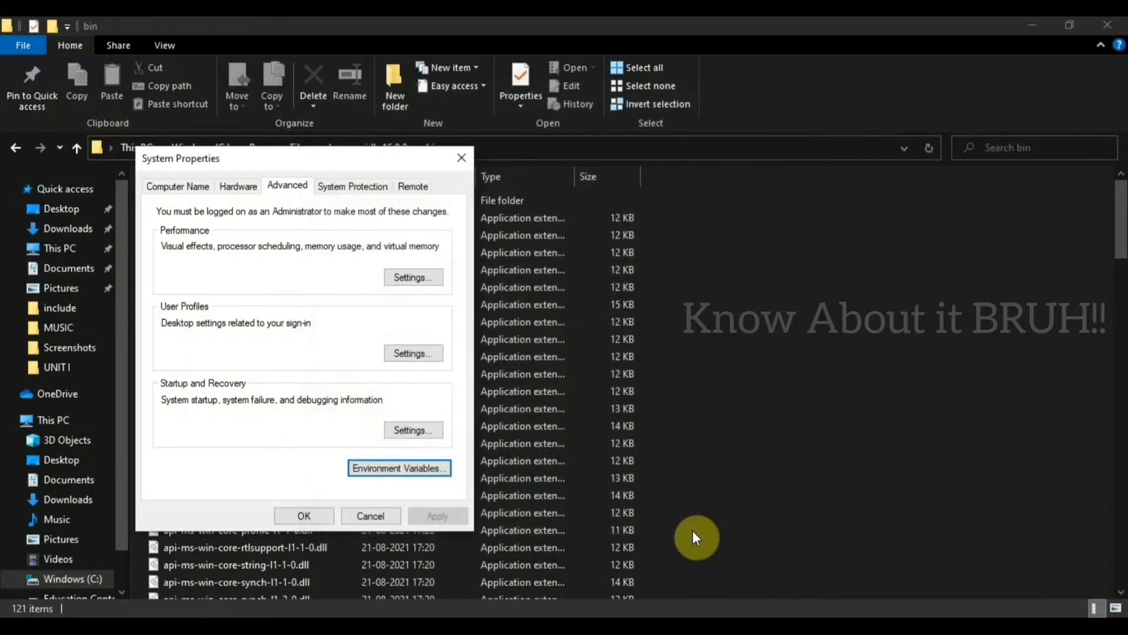
left_click(299, 513)
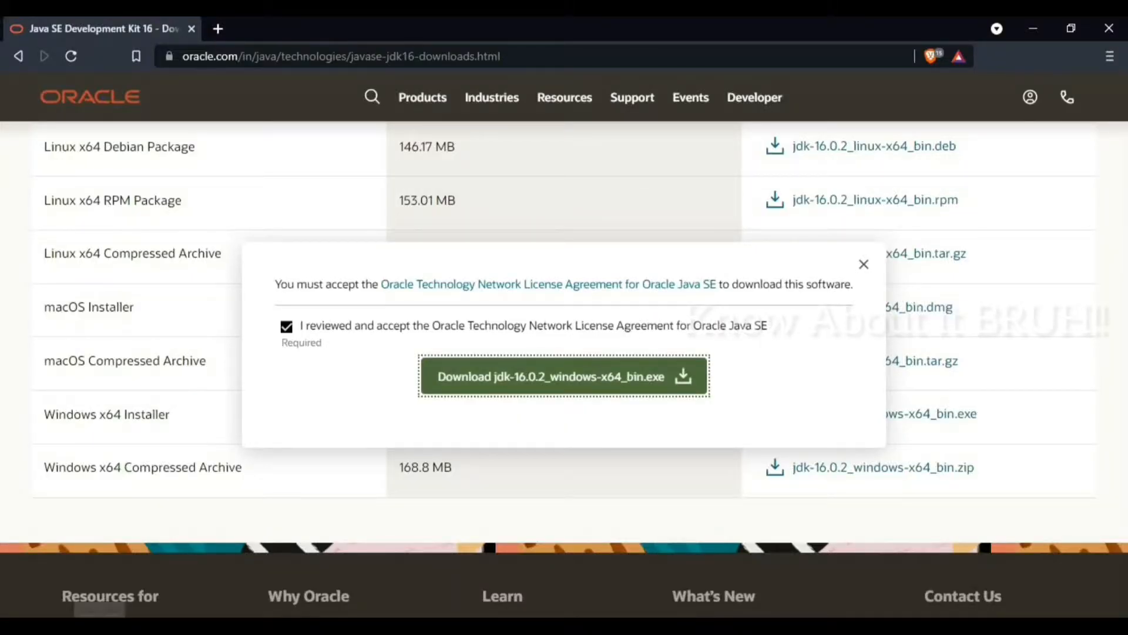
Step: Open Command Prompt through a Windows search for "cmd" and check the installed Java version with java --version
key("super")
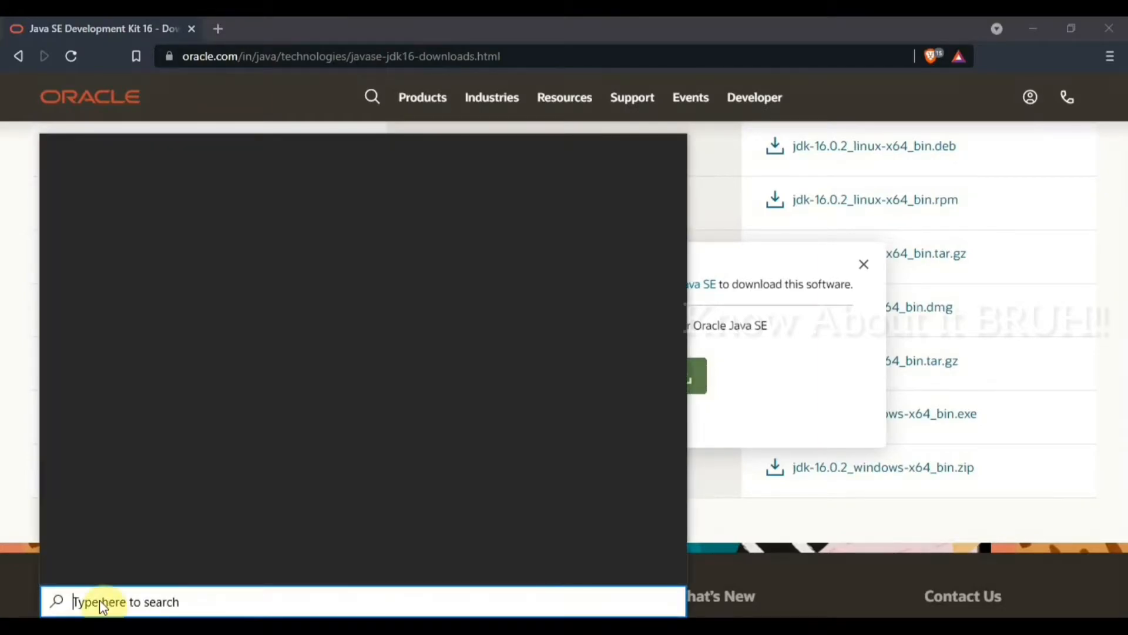
type("cmd")
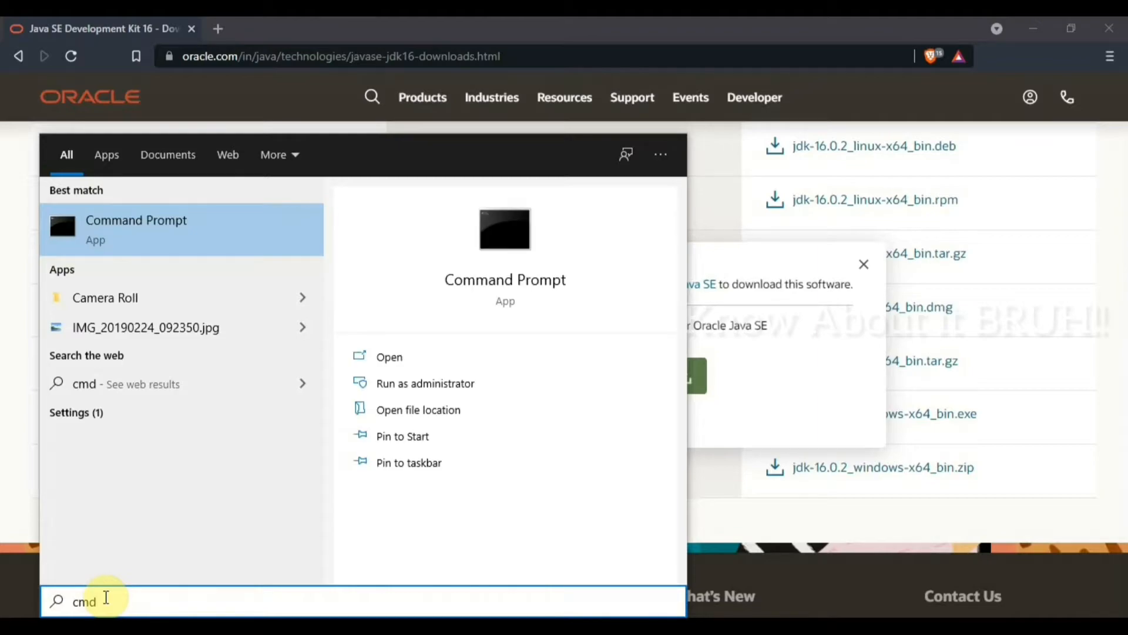
key("Return")
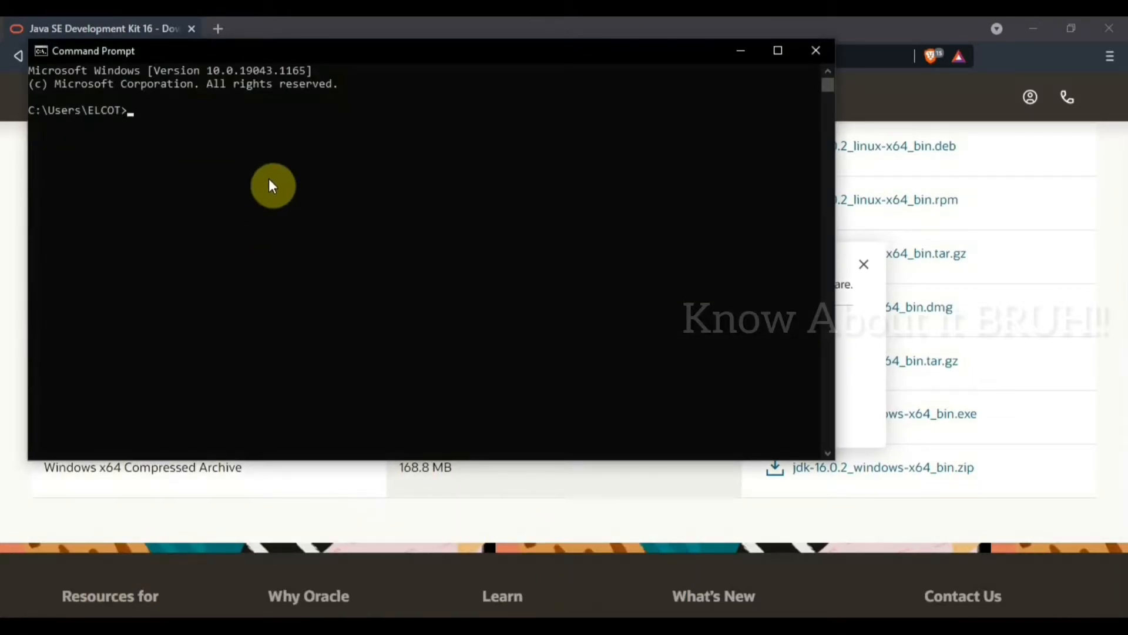
type("java --version")
key("Return")
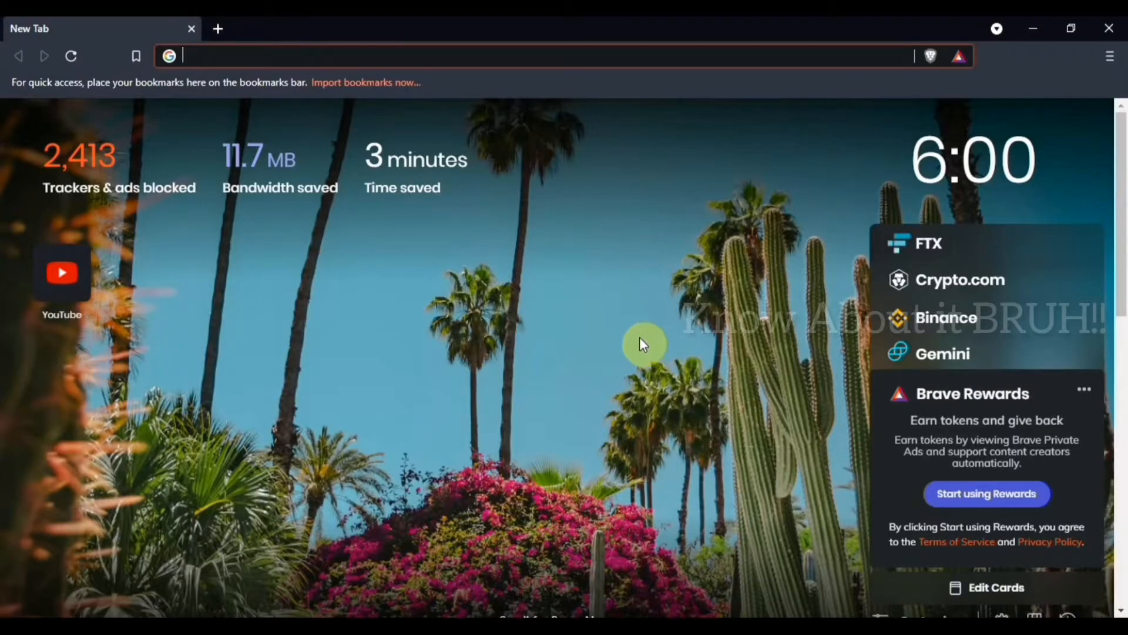
Step: Search the web for "eclipse", open the eclipse.org site, and go to its Downloads page
left_click(409, 53)
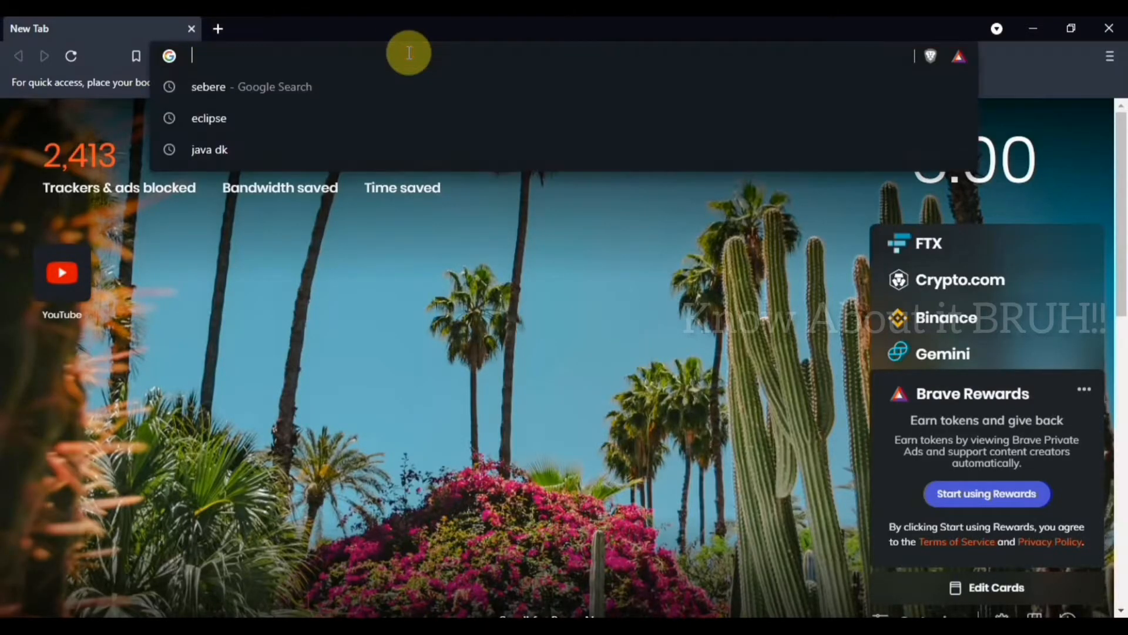
left_click(356, 118)
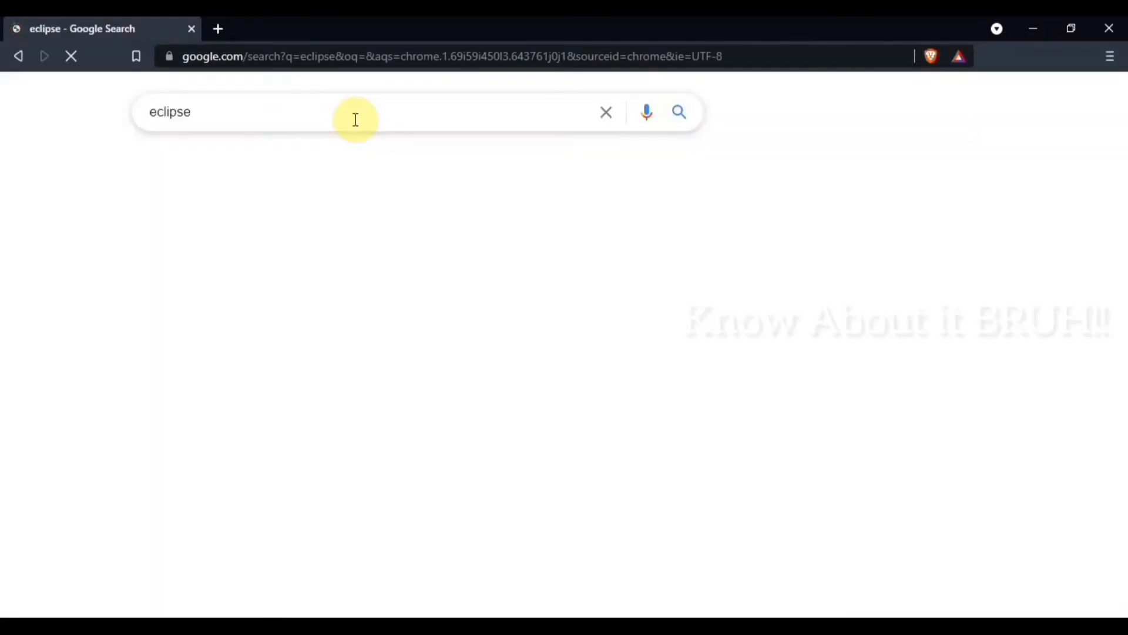
left_click(389, 255)
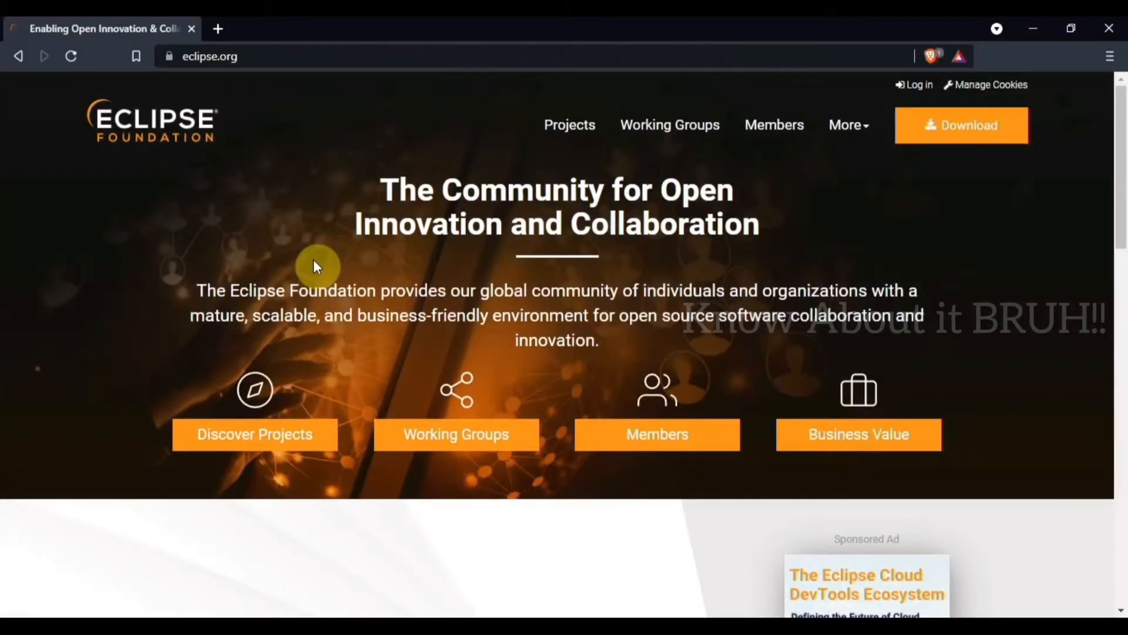
left_click_drag(1123, 188, 1116, 255)
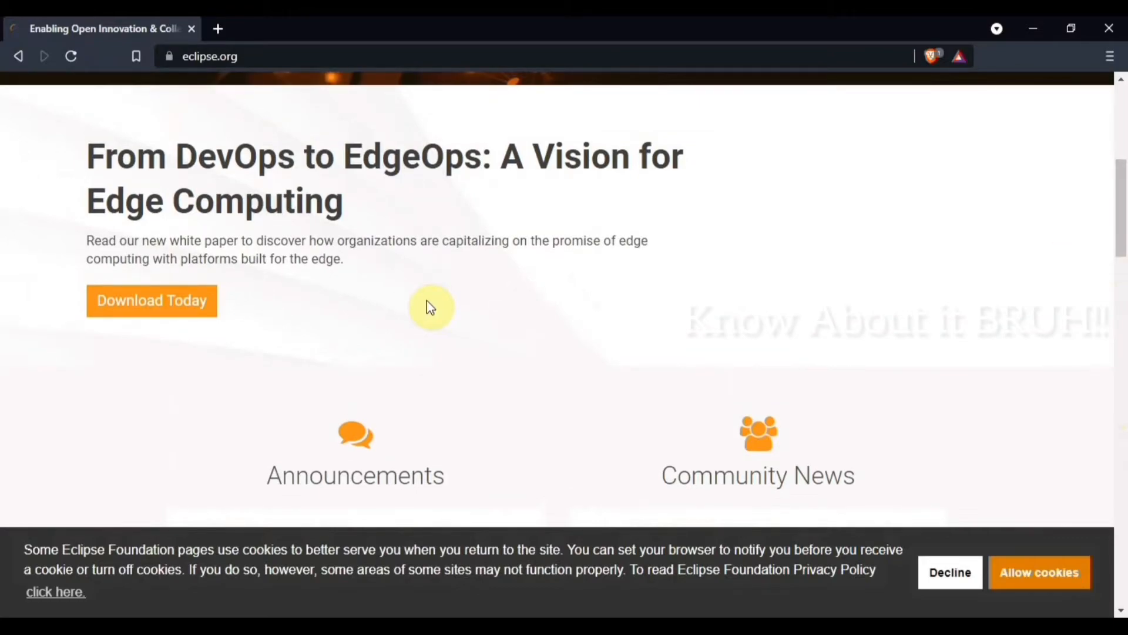
left_click_drag(1123, 207, 1122, 133)
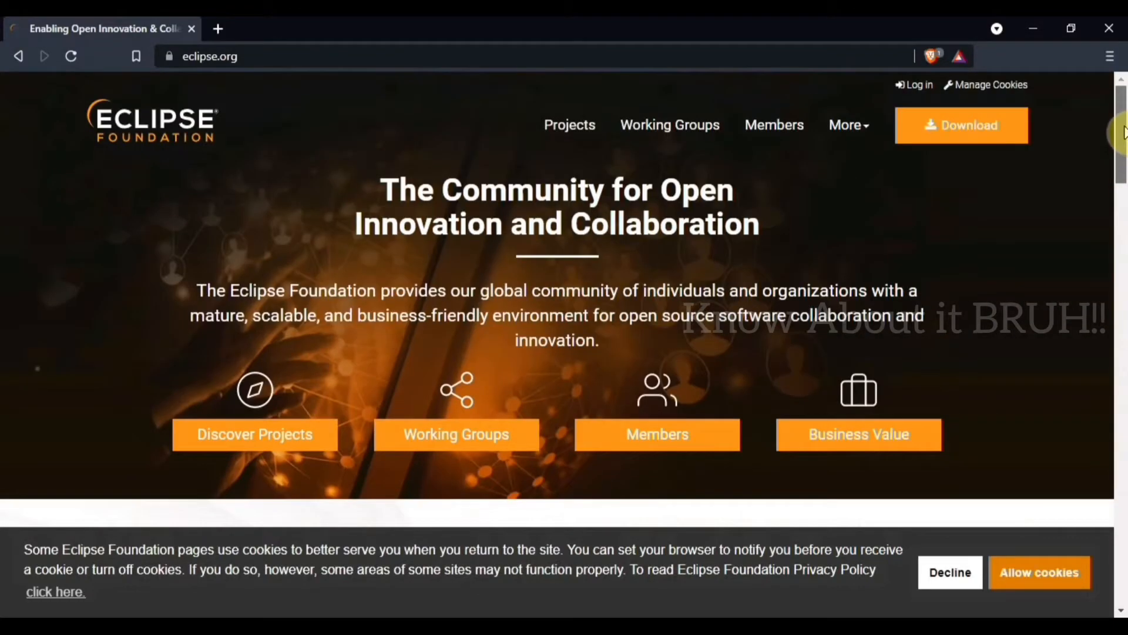
left_click(954, 139)
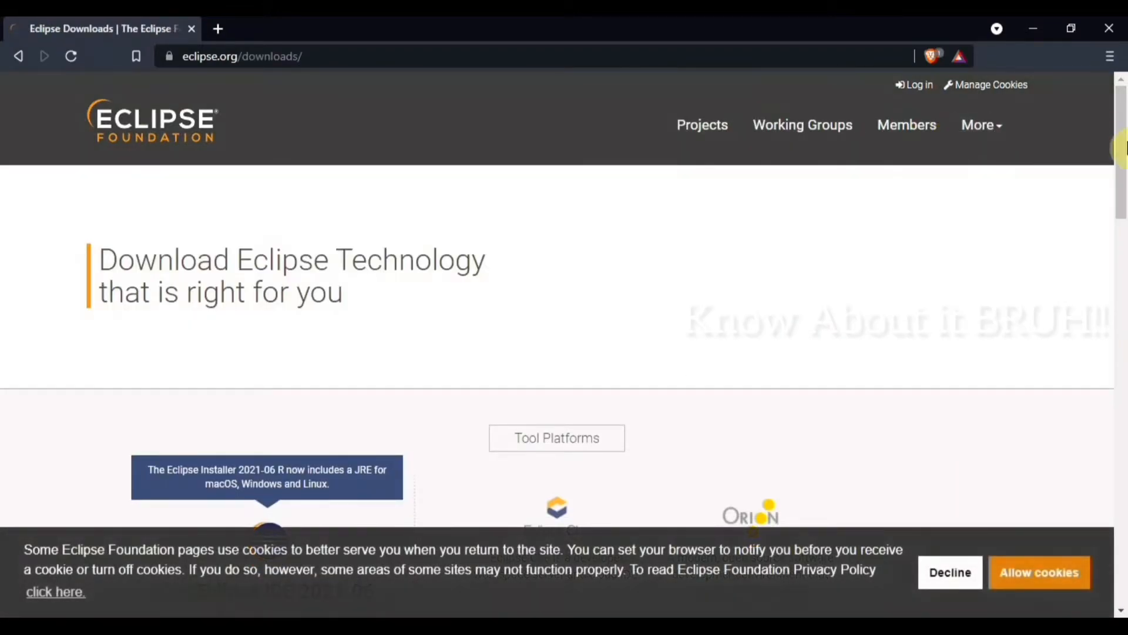
Step: Download the x86_64 installer of Eclipse IDE 2021-06, eclipse-inst-jre-win64.exe, declining the site's cookies
left_click_drag(1122, 158, 1123, 219)
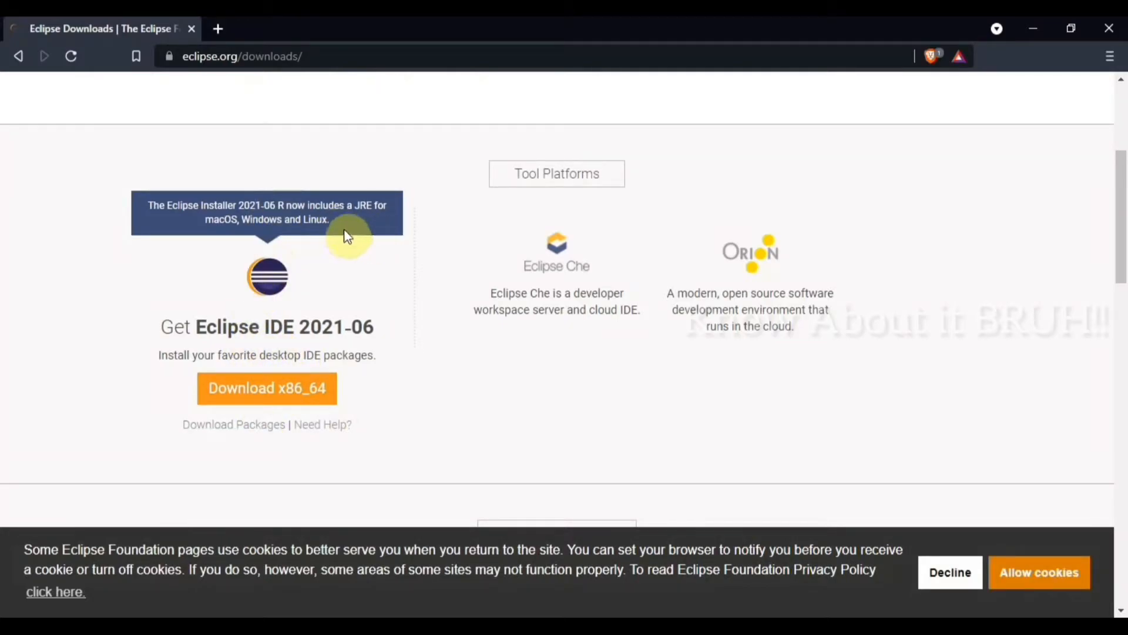
left_click(317, 399)
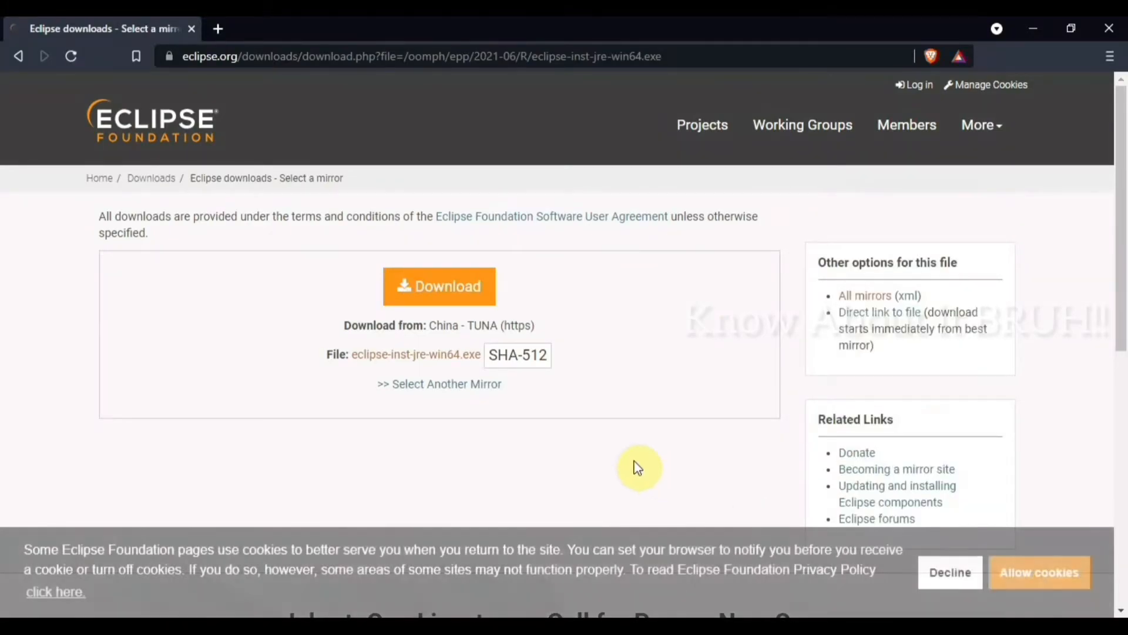
left_click(935, 575)
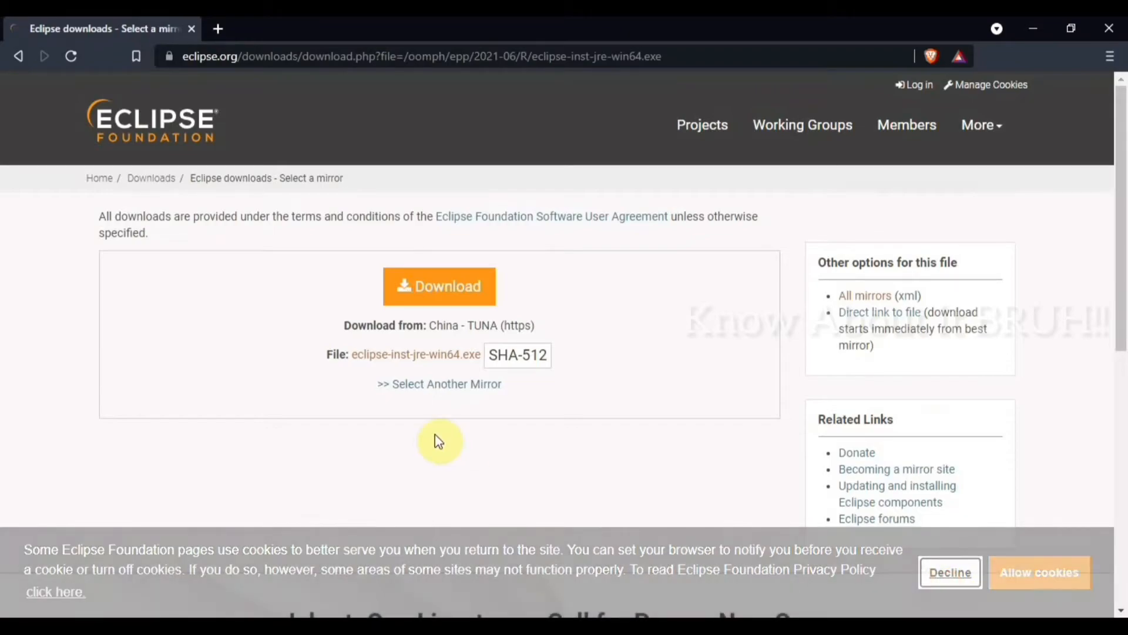
left_click(452, 304)
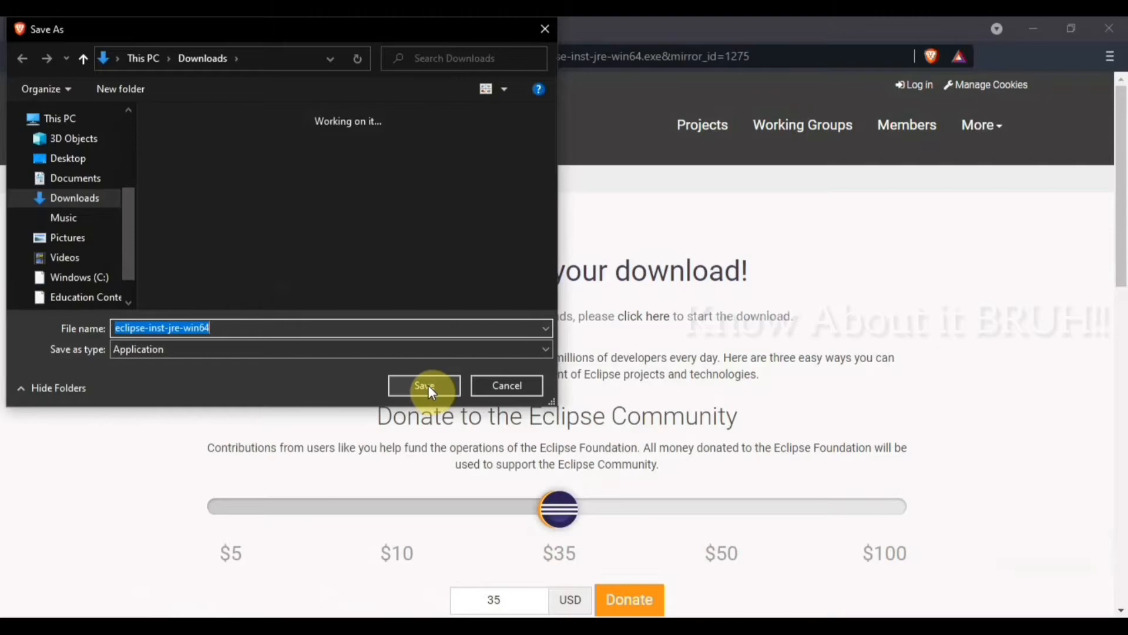
left_click(428, 385)
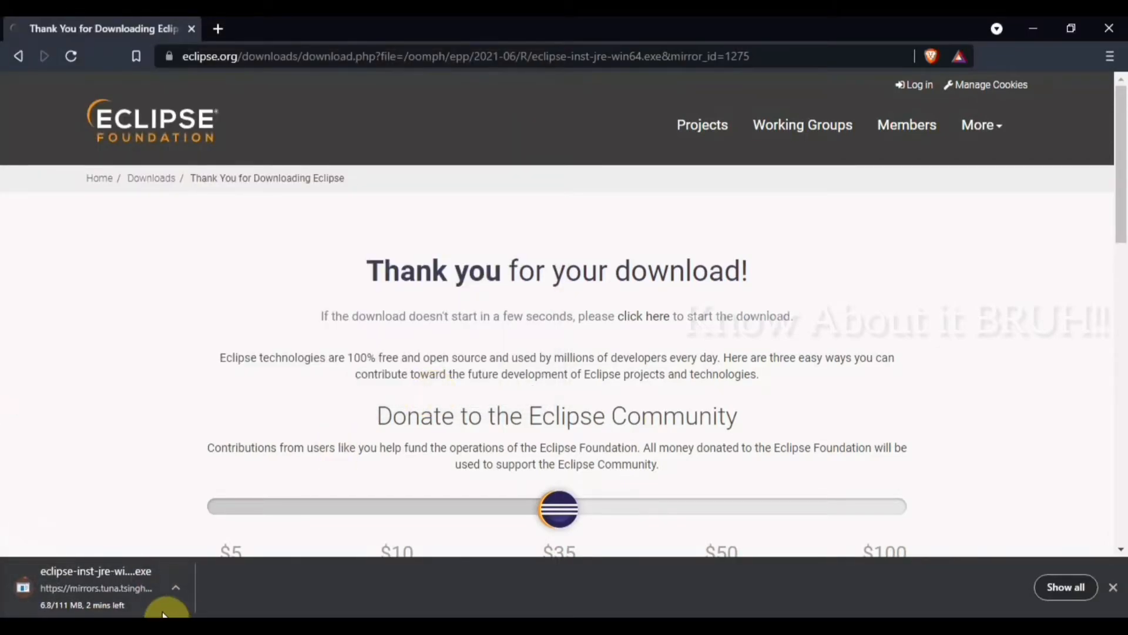
Step: Cancel the running download of the Eclipse installer in the browser
left_click(178, 591)
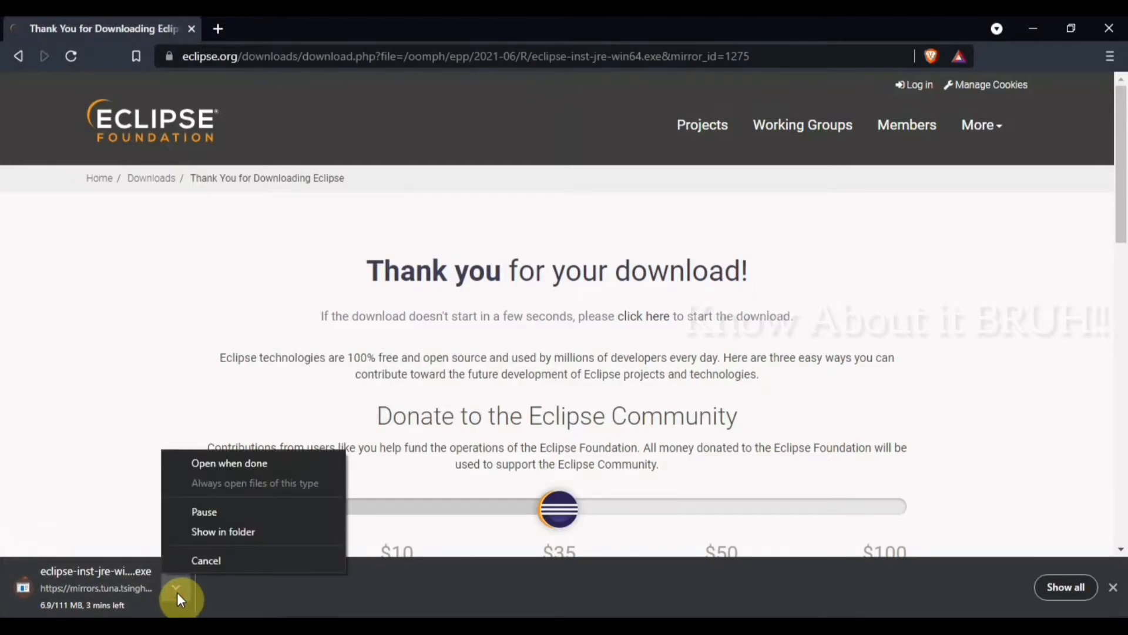
left_click(220, 561)
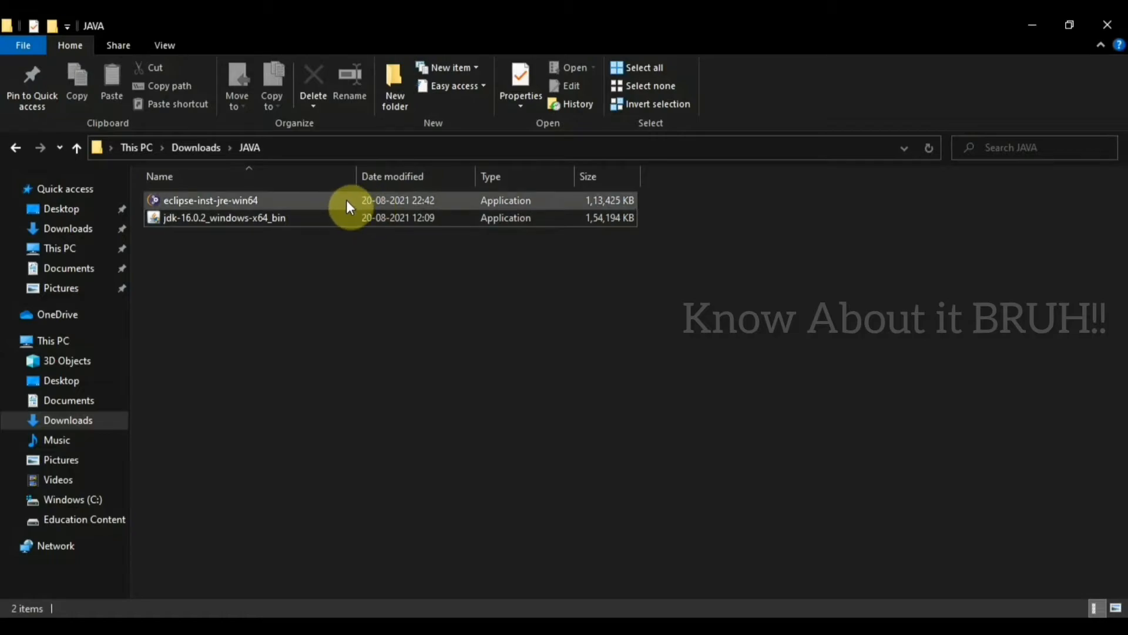
Step: Run eclipse-inst-jre-win64 from the JAVA folder and install Eclipse IDE for Java Developers with the default options, accepting the software user agreement
double_click(311, 204)
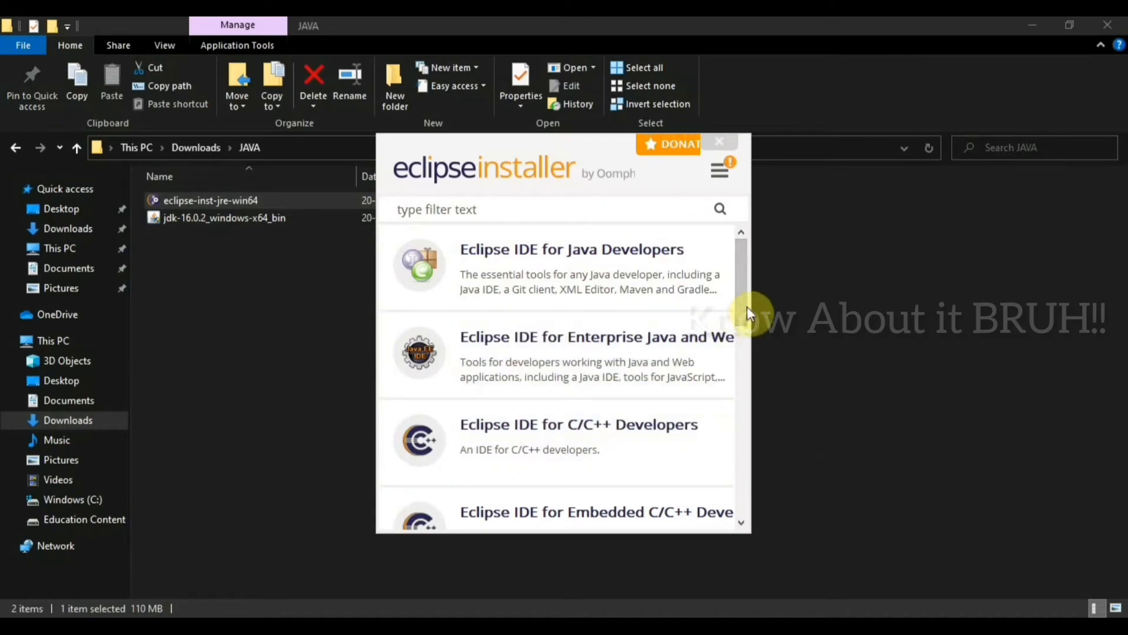
mouse_move(745, 306)
left_mouse_down()
mouse_move(744, 512)
mouse_move(748, 315)
left_mouse_up()
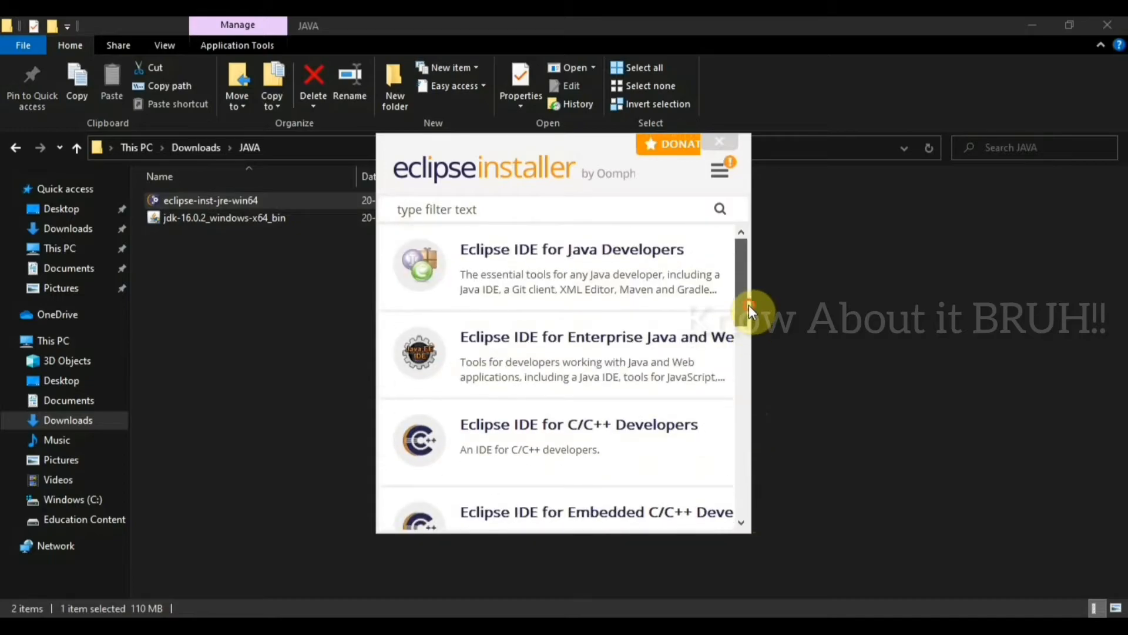
left_click(645, 279)
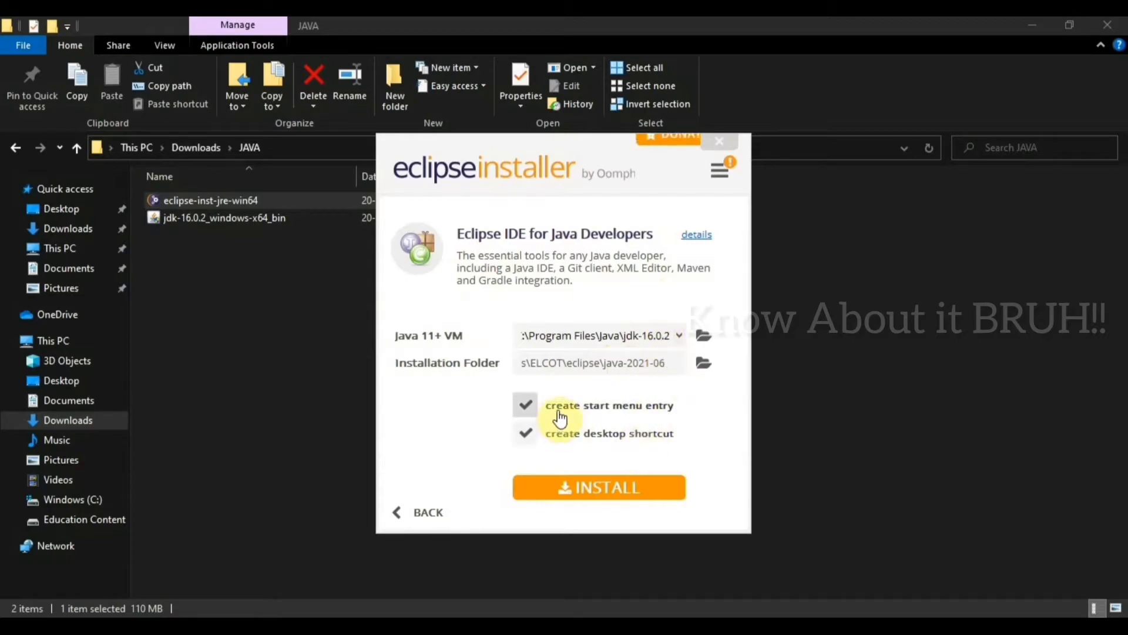
left_click(575, 501)
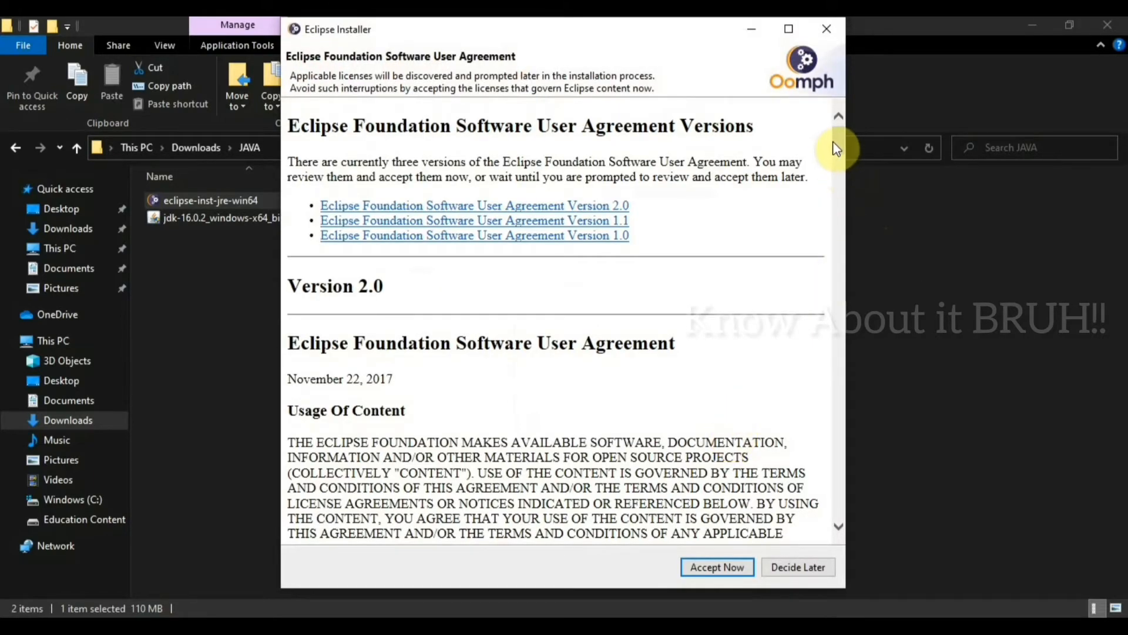
left_click_drag(835, 147, 829, 611)
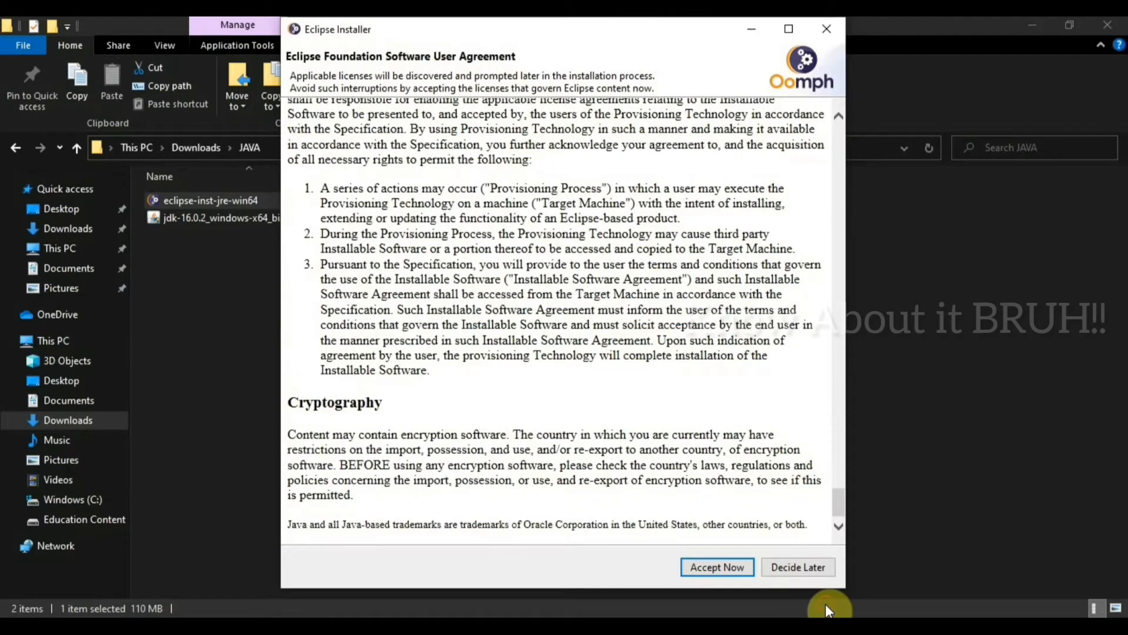
left_click(742, 568)
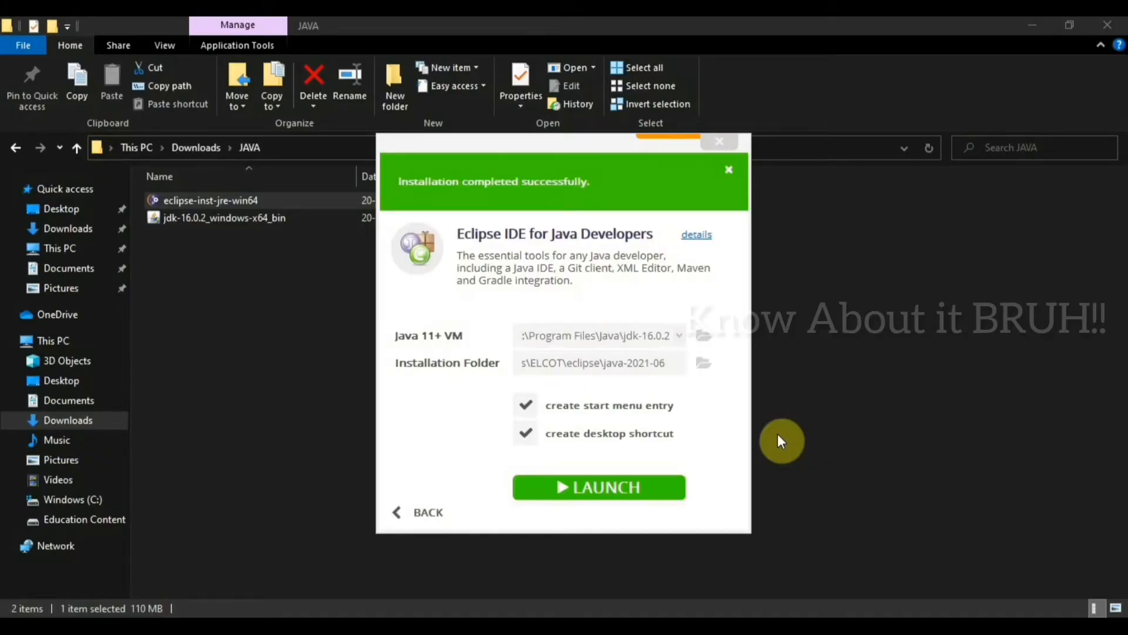
Step: Launch the installed Eclipse IDE with the default eclipse-workspace directory and maximize its window
left_click(669, 492)
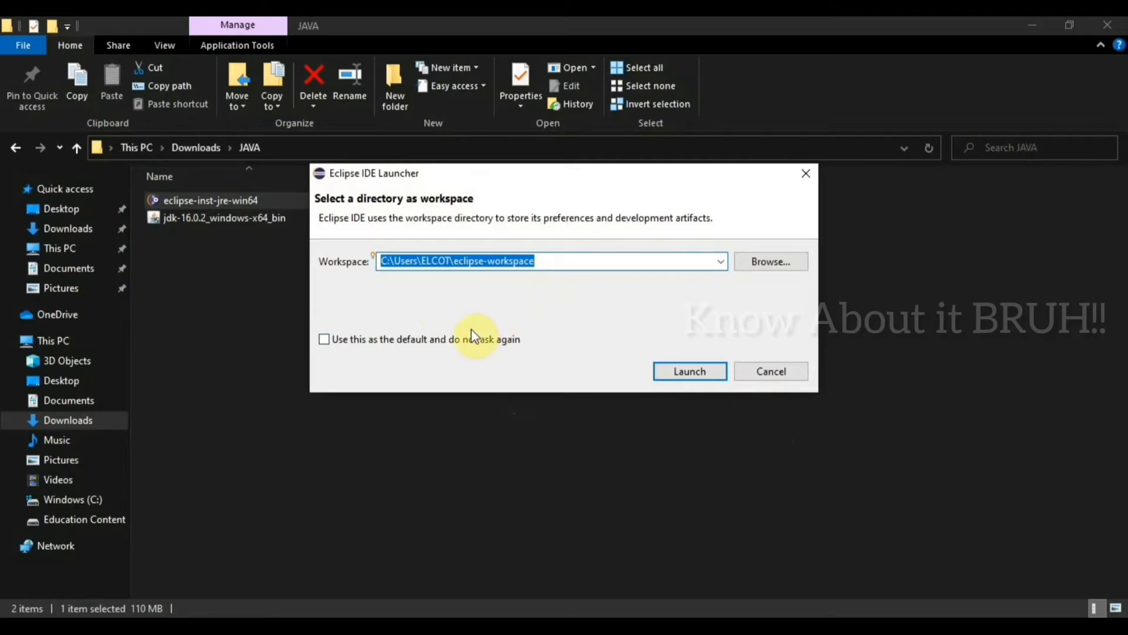
left_click(688, 370)
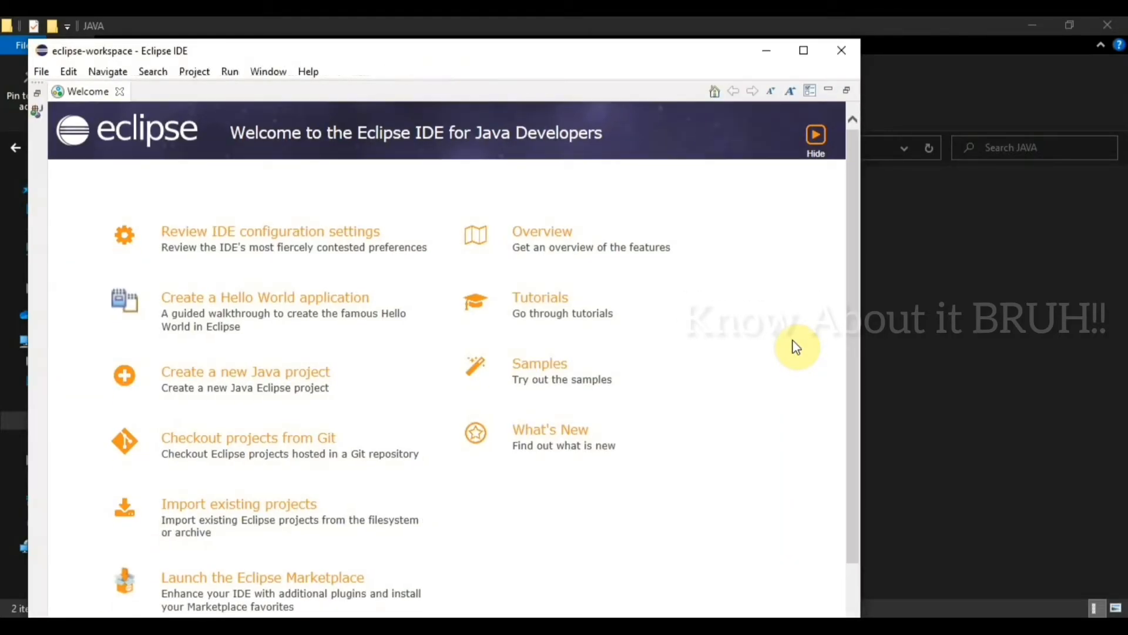
left_click(804, 50)
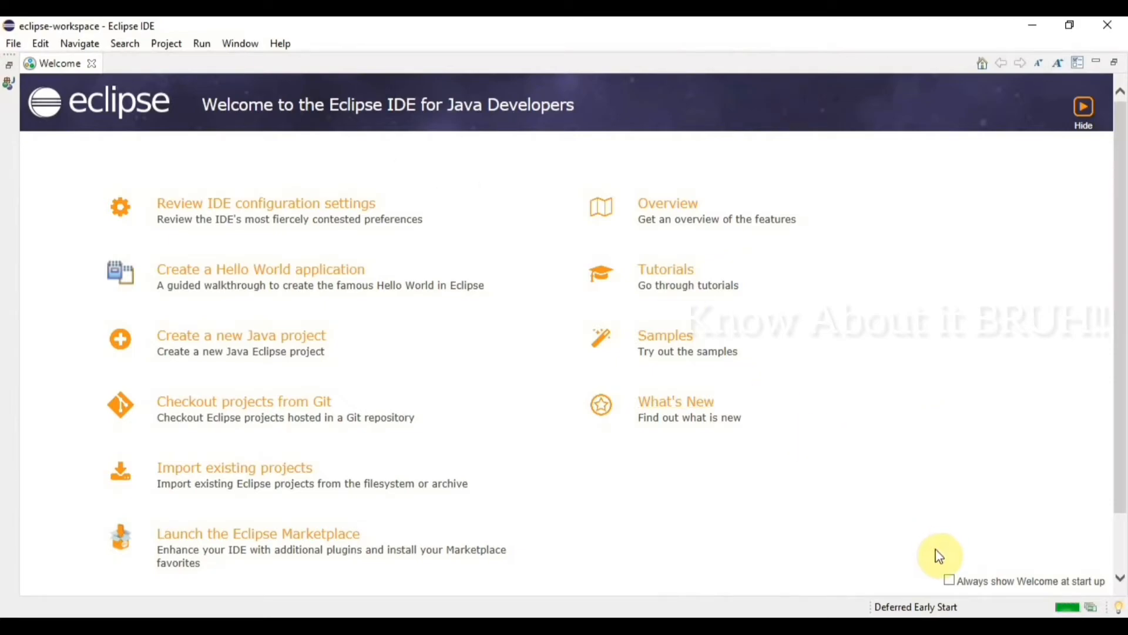
Step: Turn on "Always show Welcome at start up" and close the Welcome page
left_click(953, 579)
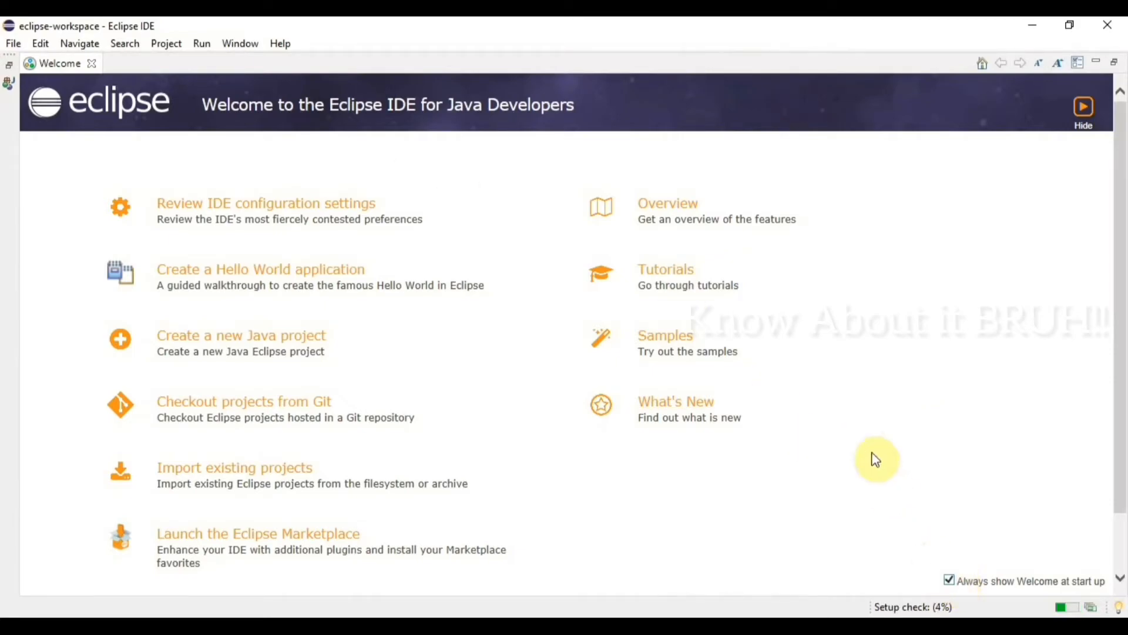
left_click(93, 65)
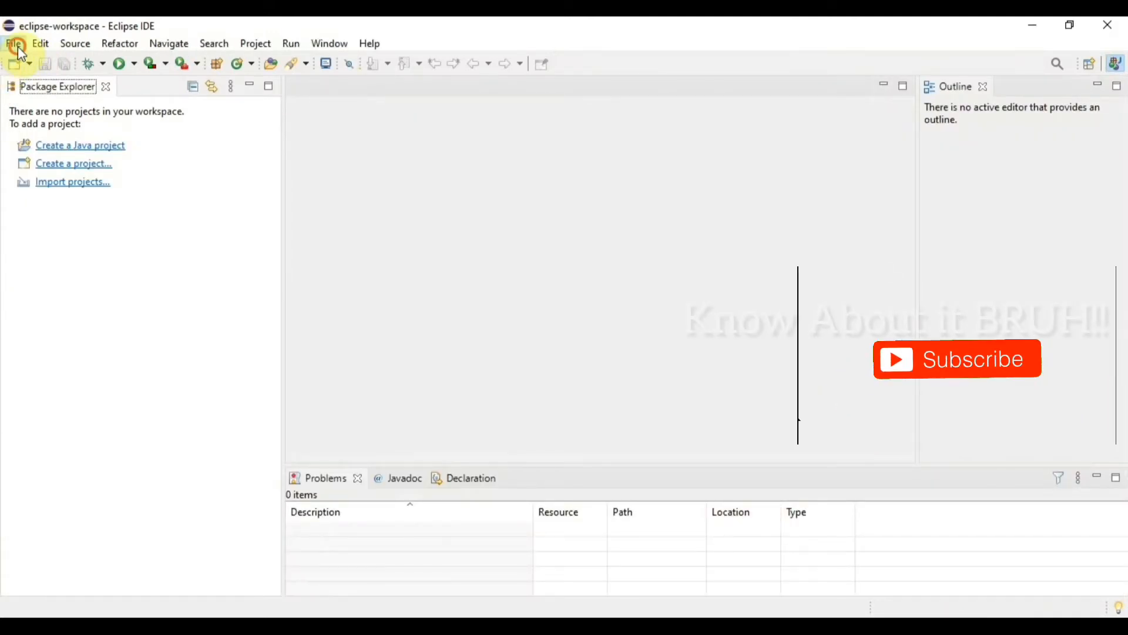
Step: Create a new Java project named "Hello Java" with the default JavaSE-16 environment, layout and build settings
left_click(18, 48)
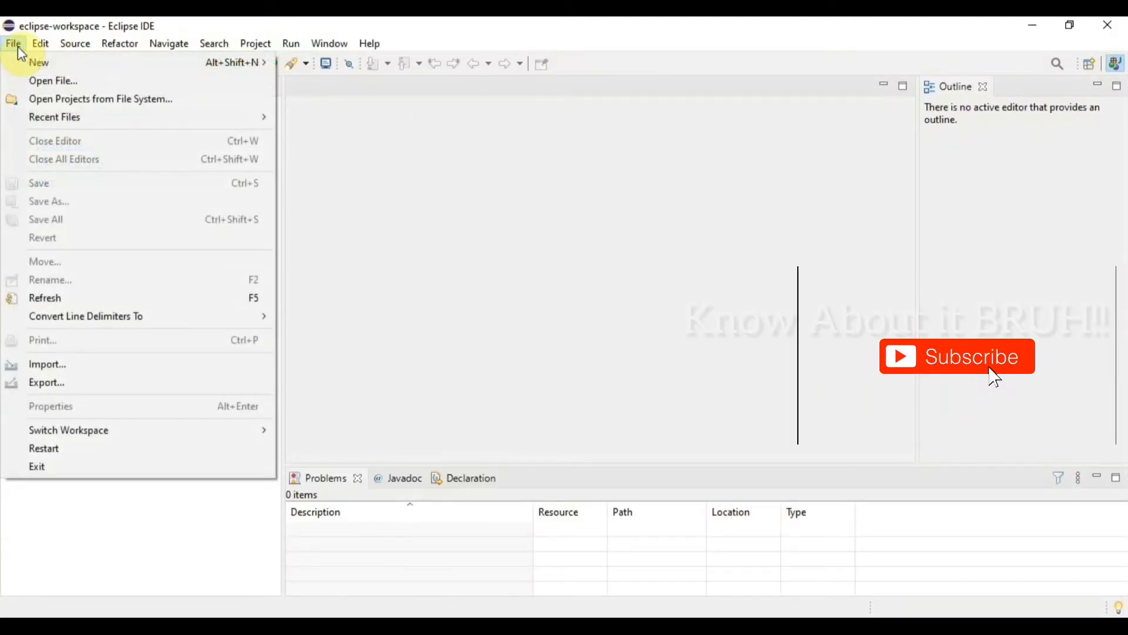
mouse_move(92, 60)
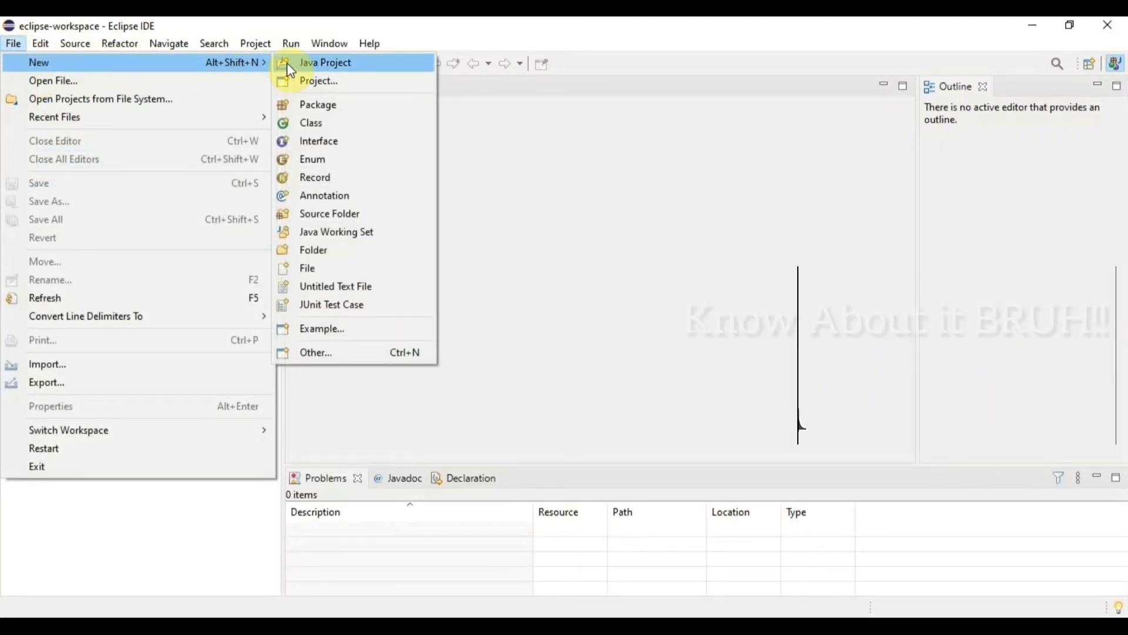
left_click(310, 62)
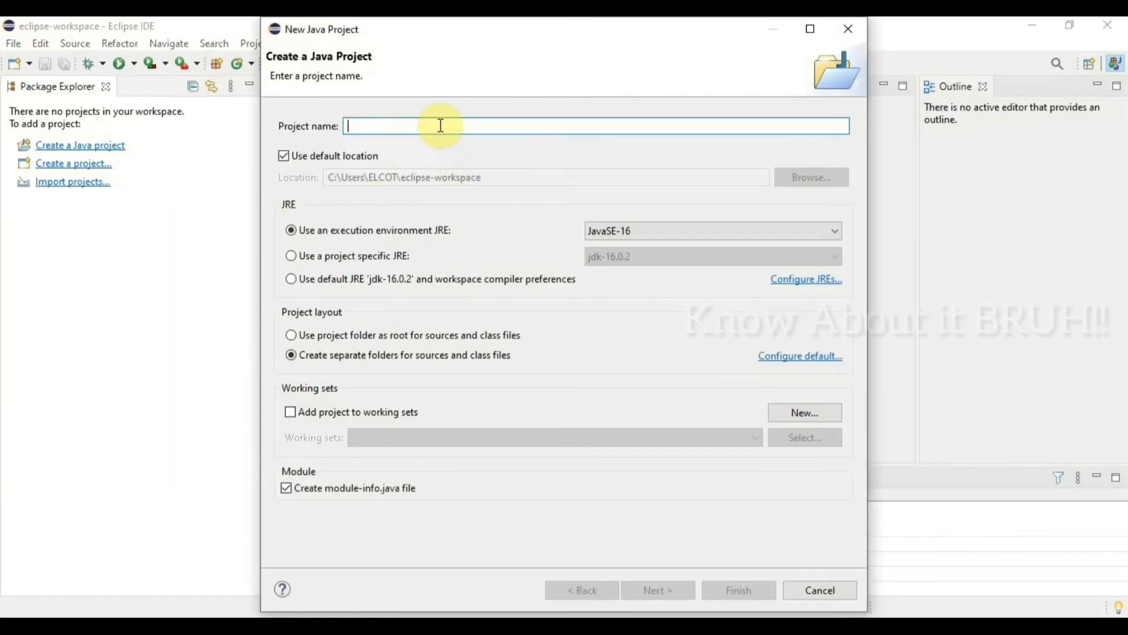
type("Hello Java")
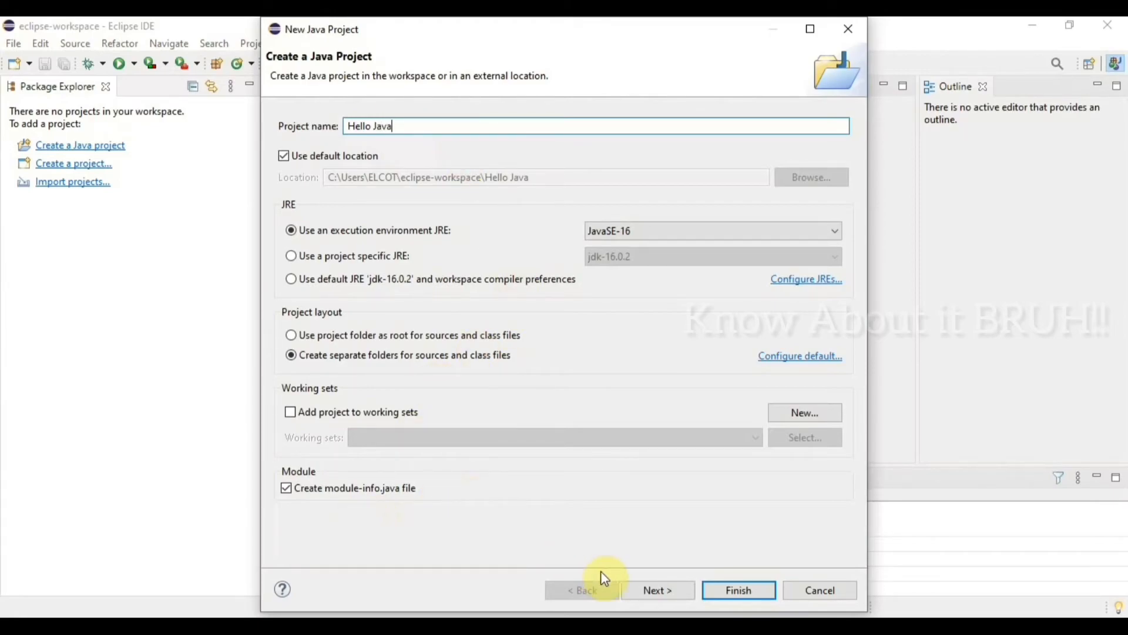
left_click(650, 595)
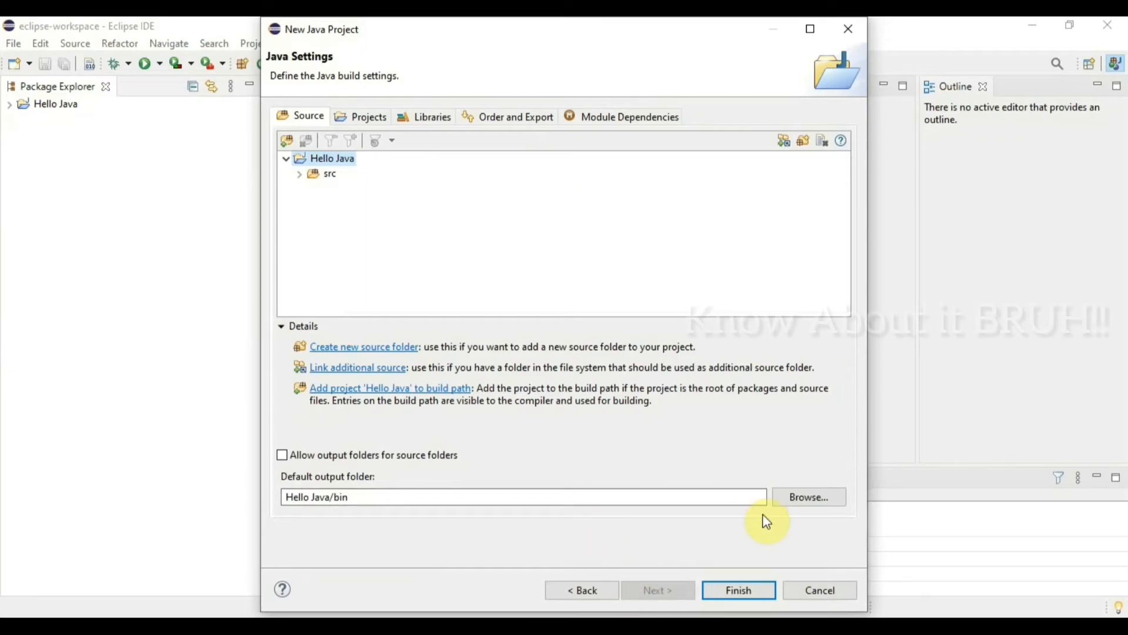
left_click(748, 591)
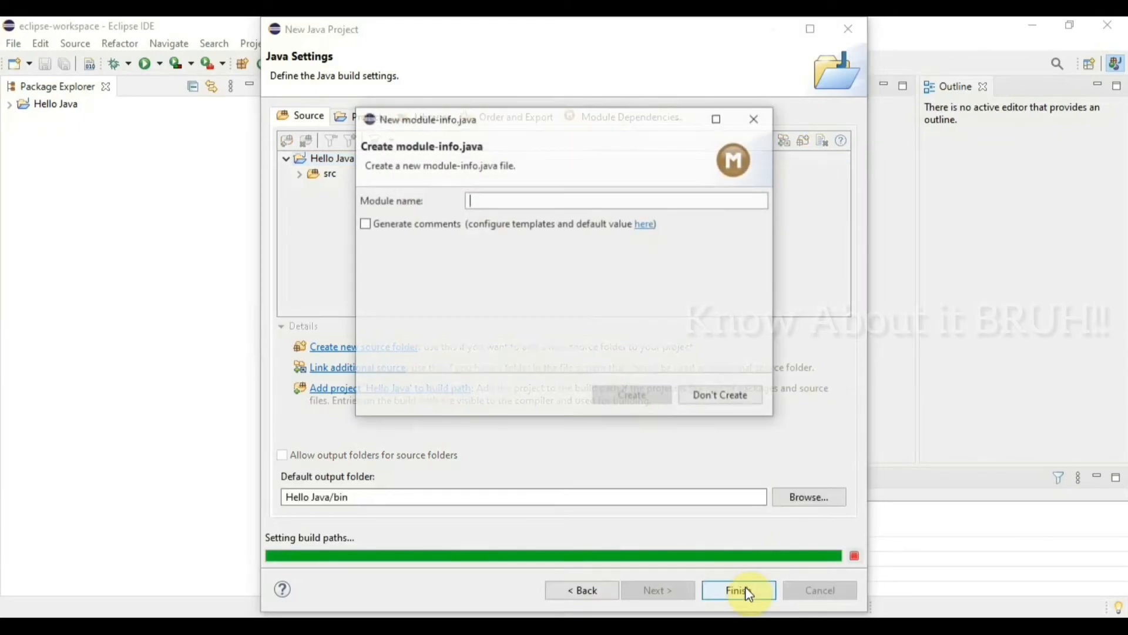
left_click(549, 203)
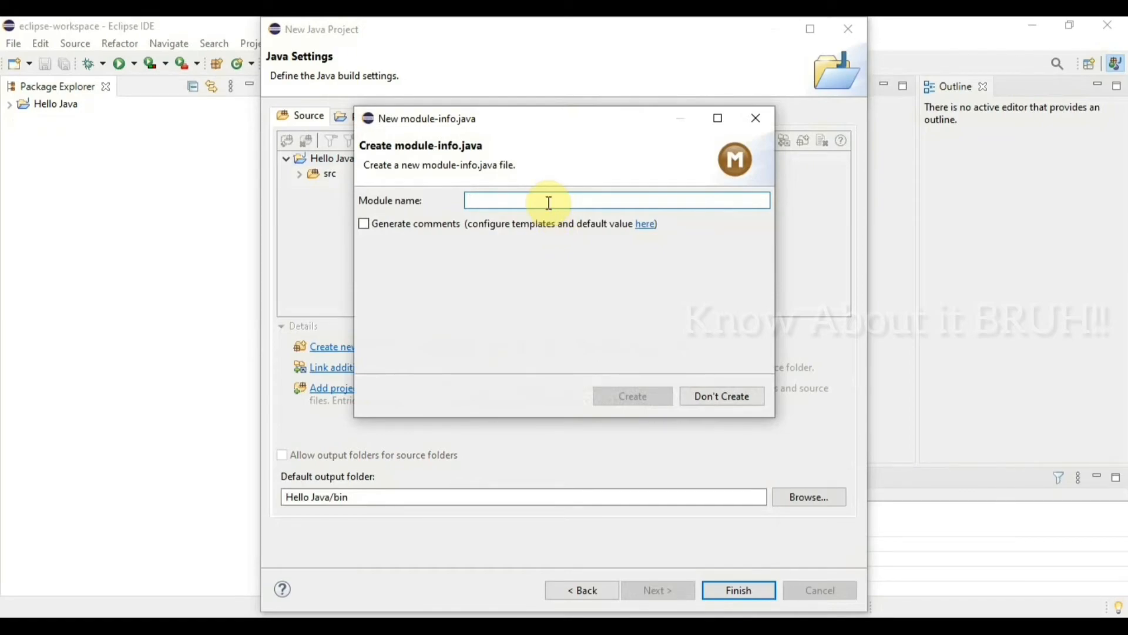
type("Fi")
key("BackSpace")
key("BackSpace")
type("F")
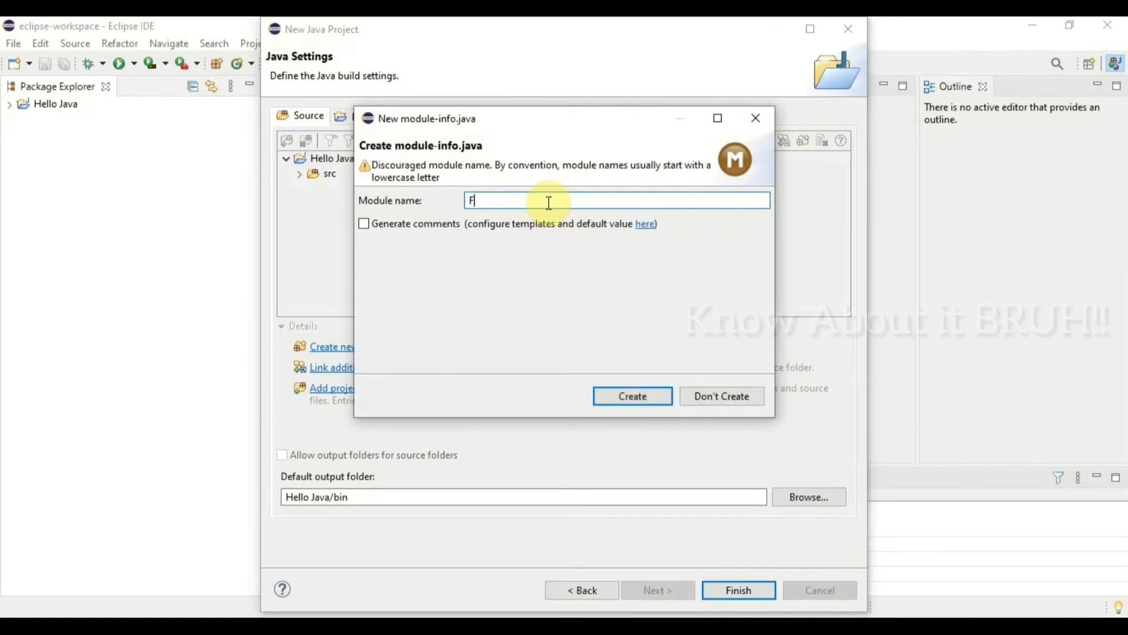
type("irstProgram")
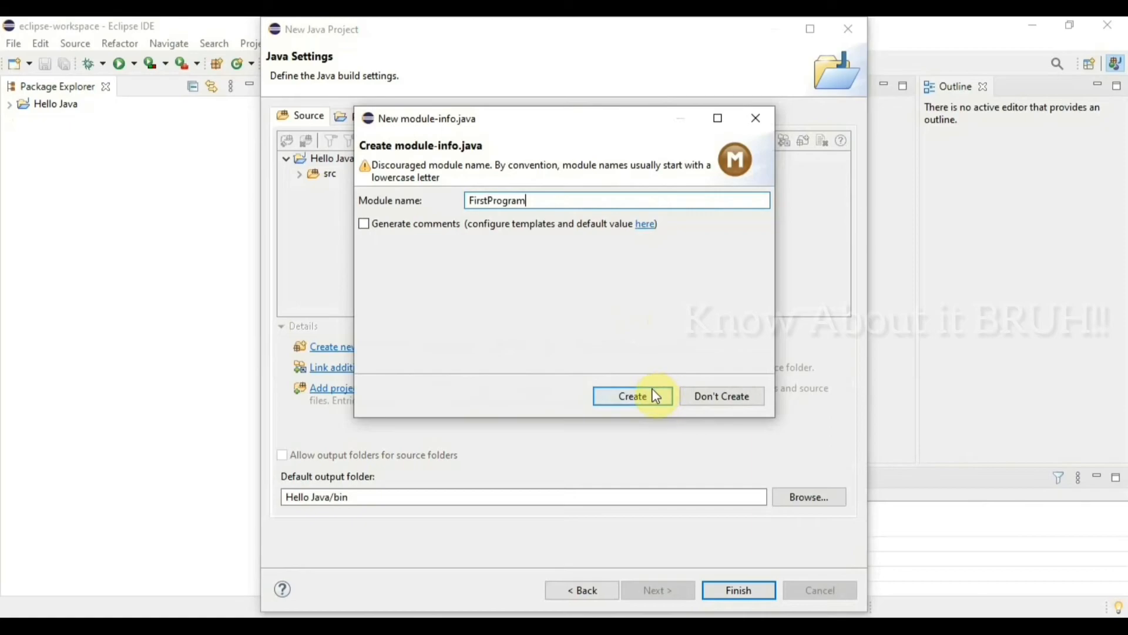
Step: Decline creating the module-info.java file and expand the Hello Java project's contents
left_click(709, 402)
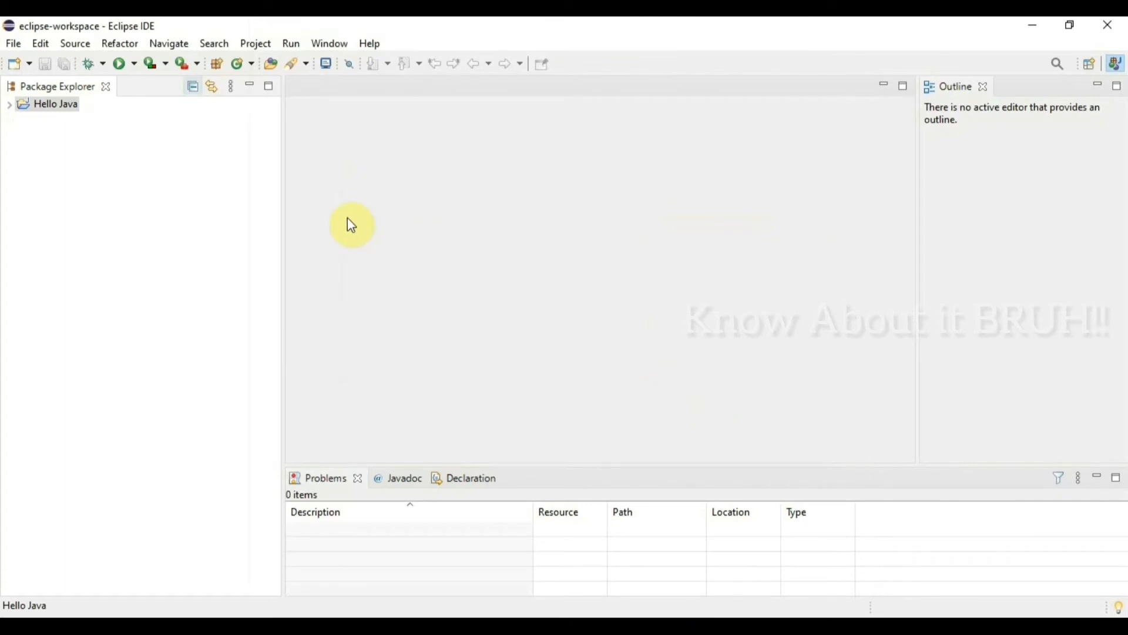
left_click(56, 105)
left_click(9, 105)
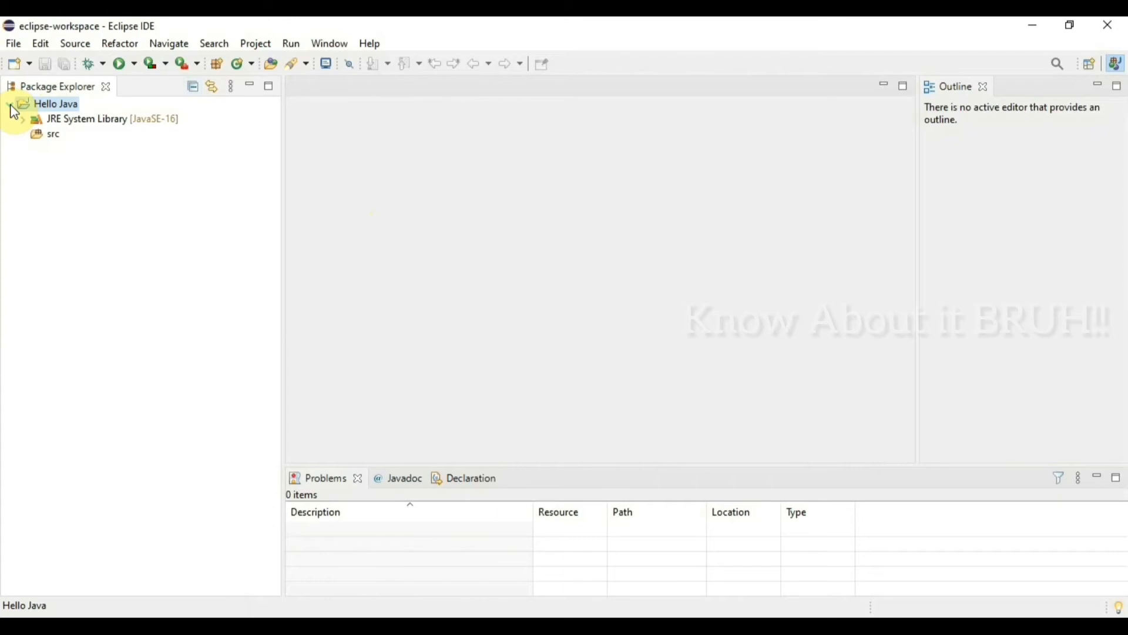
Step: Create a new public class named "FirstProgram" in Hello Java/src, using the default package and default options
left_click(16, 47)
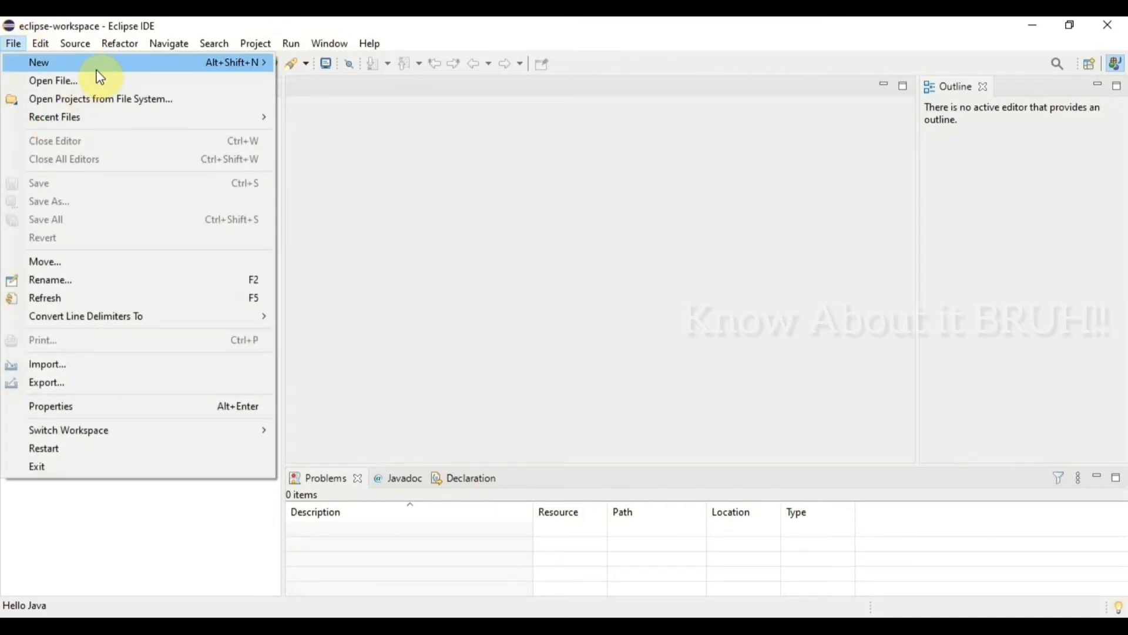
mouse_move(124, 65)
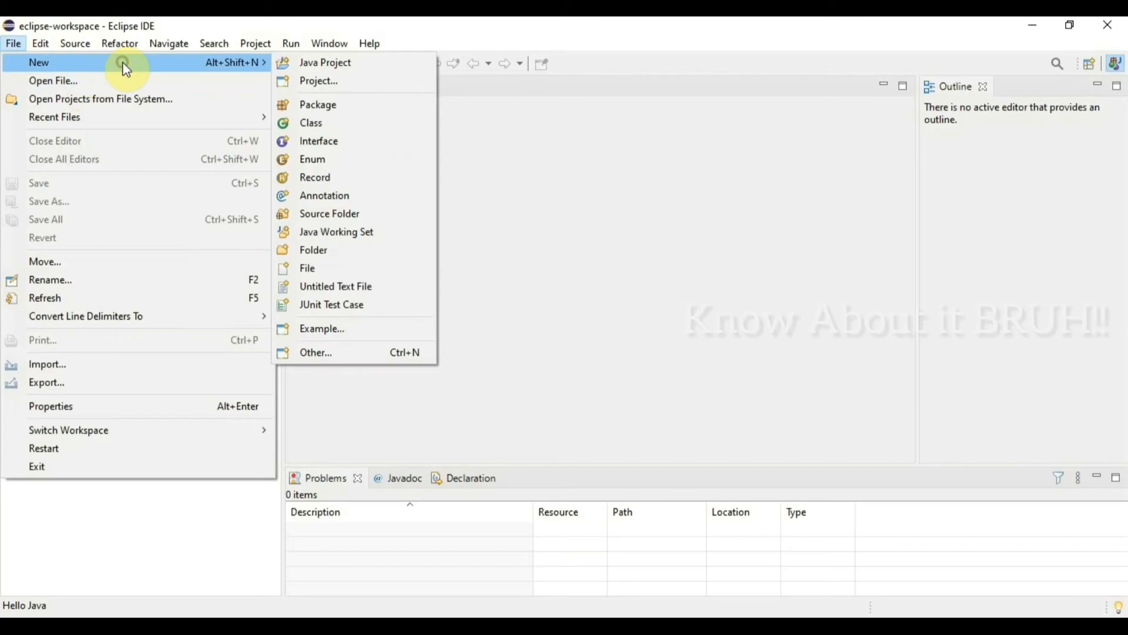
left_click(326, 126)
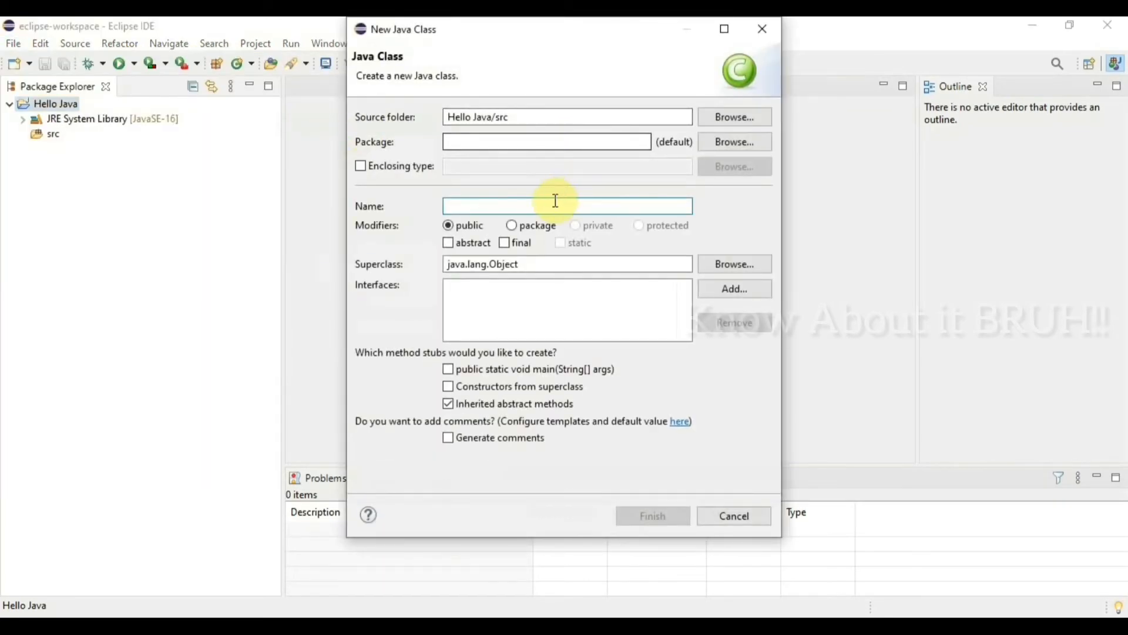
type("F")
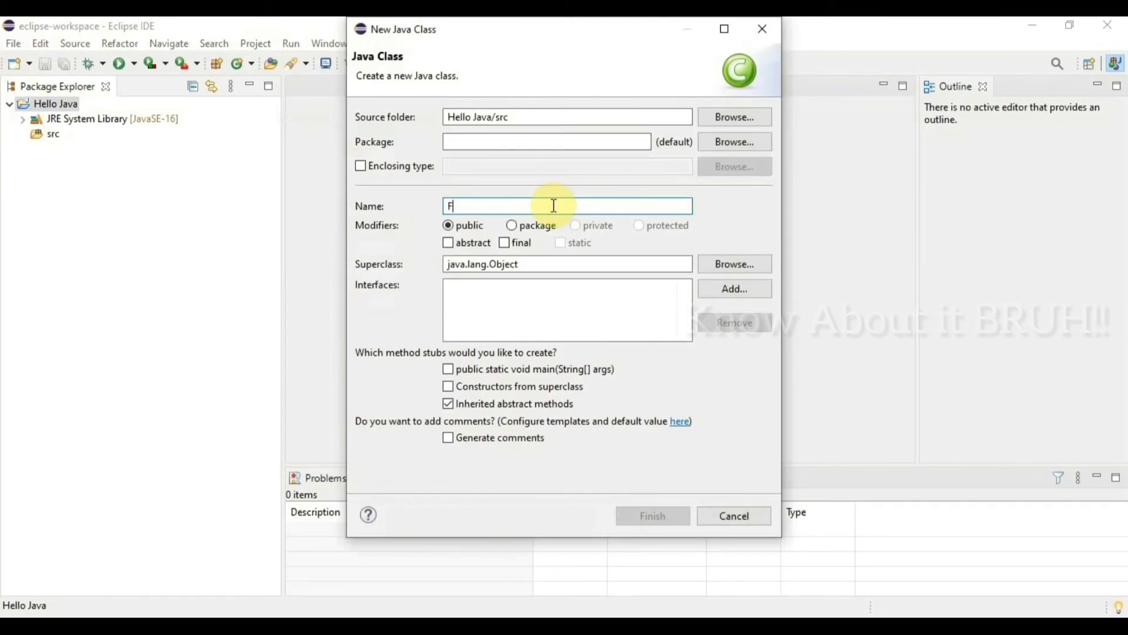
type("irst")
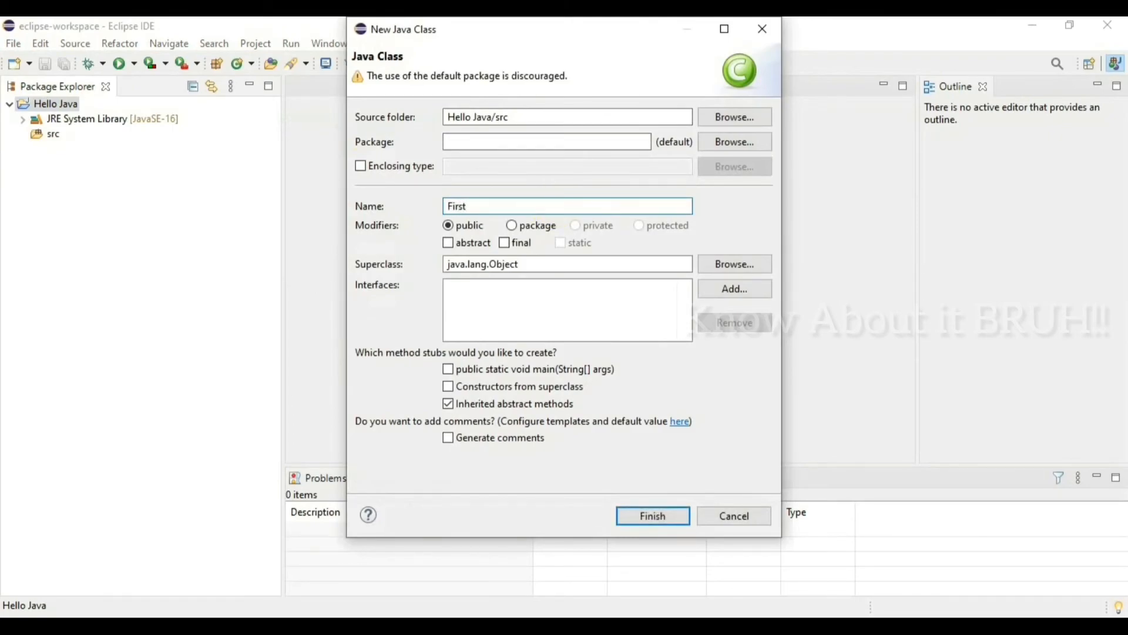
type("Program")
left_click(673, 517)
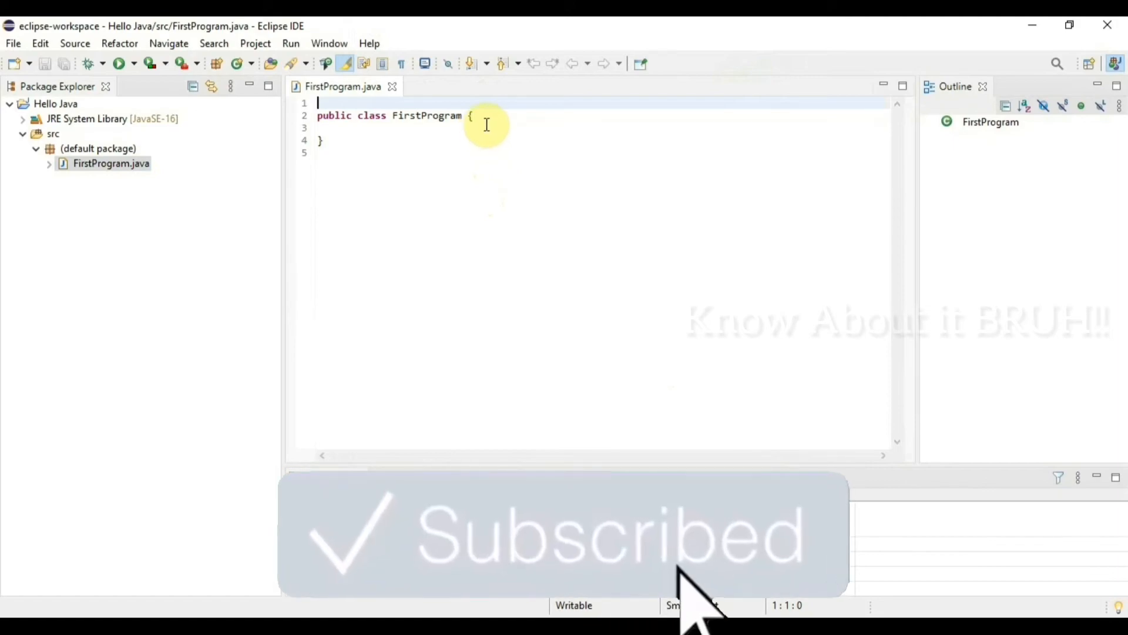
Step: Add a "public static void main(String[] args)" method with an opening brace on its own line inside the FirstProgram class
left_click(490, 121)
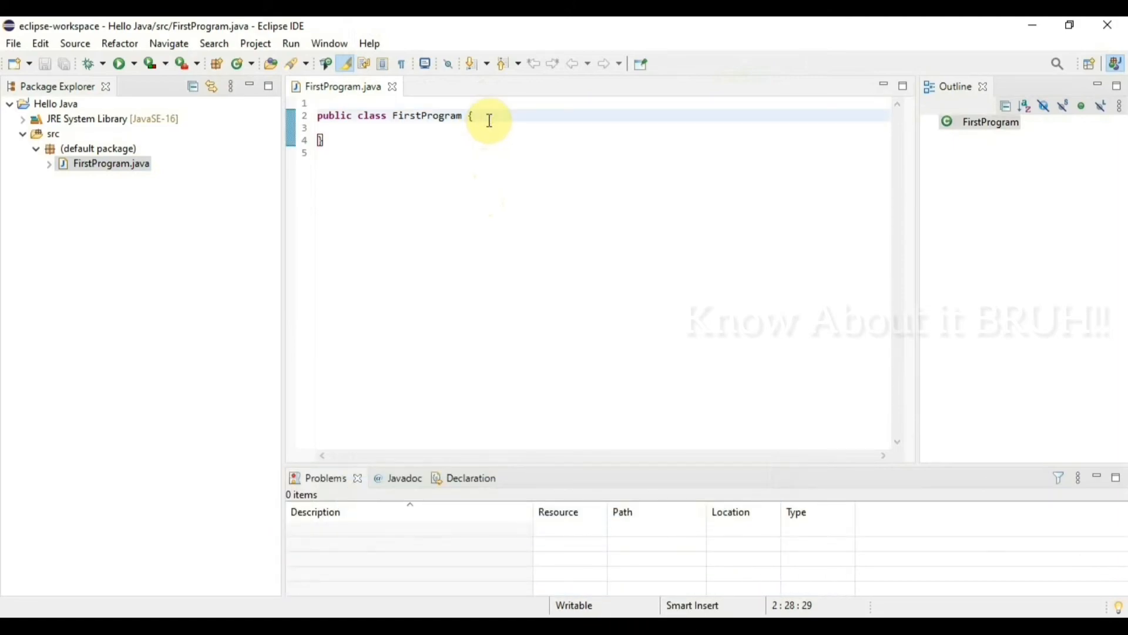
key("Return")
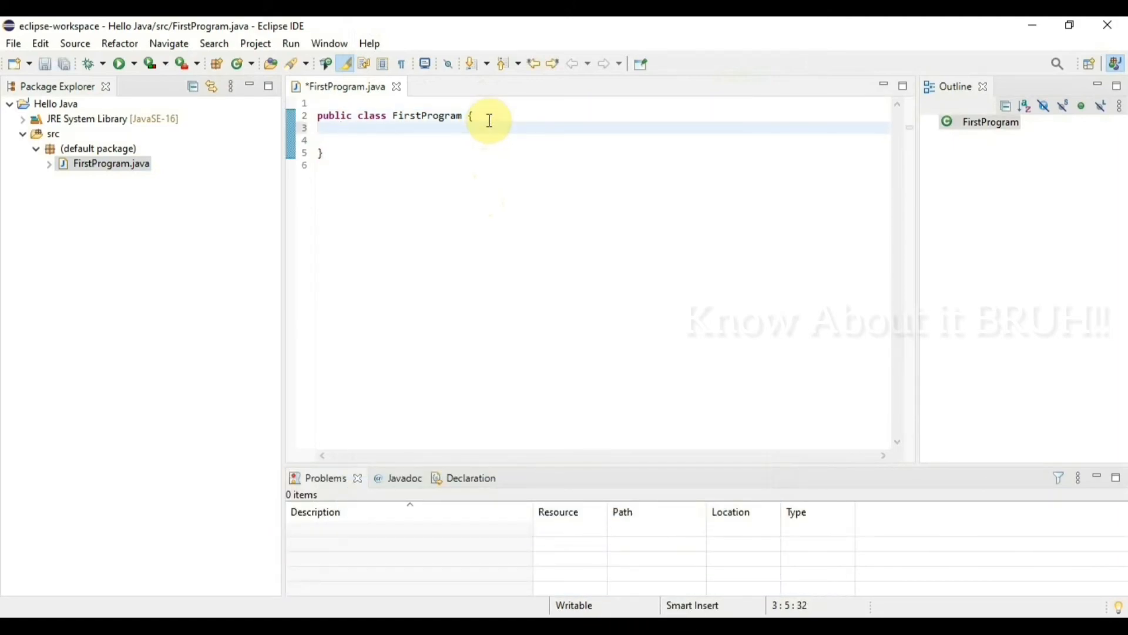
type("public static ")
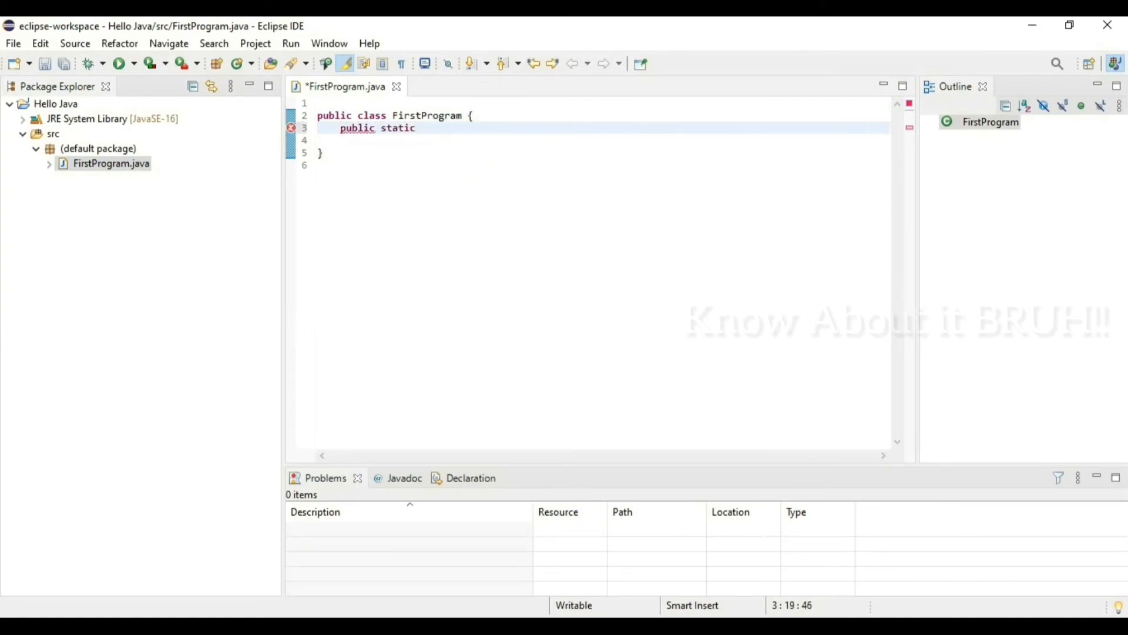
type("void main(String)")
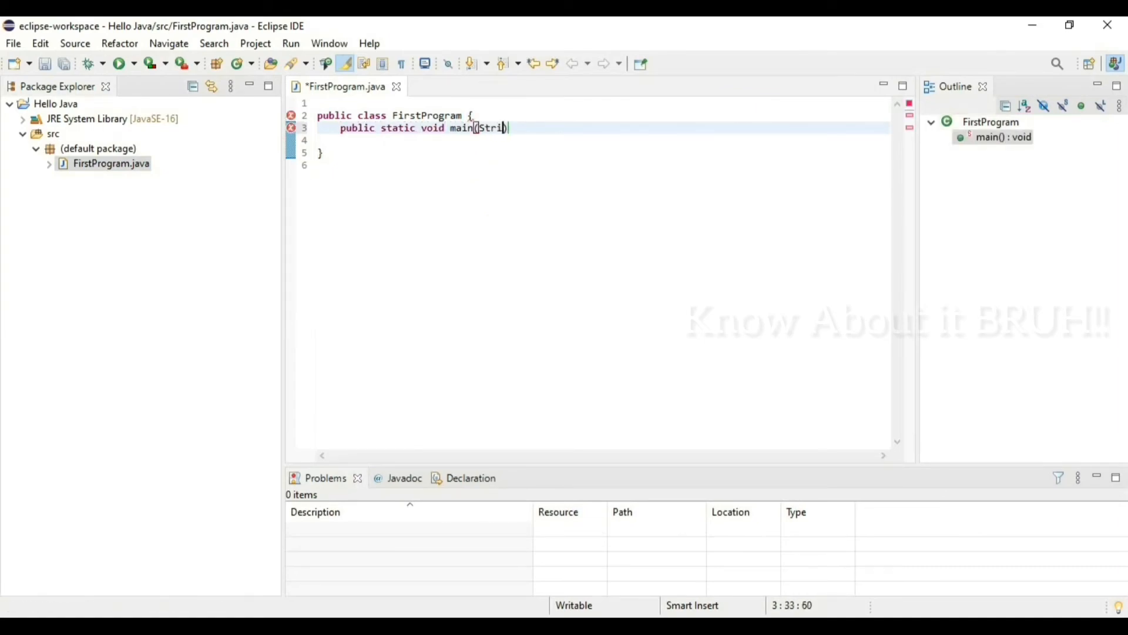
type("[] args)")
key("Return")
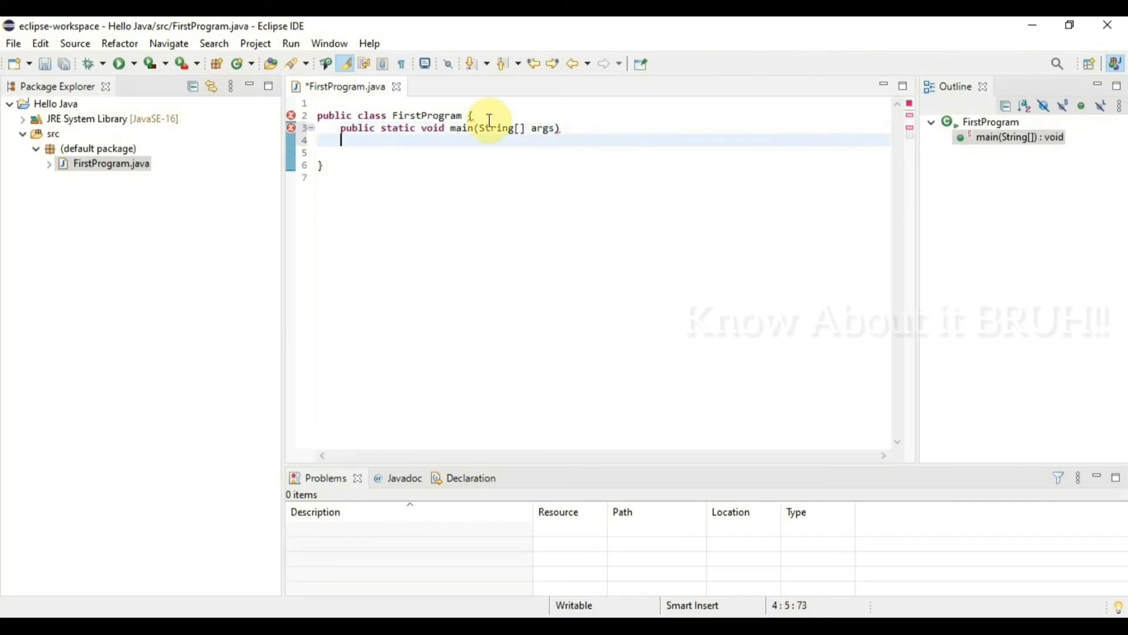
type("{")
Step: Write the statement System.out.println("Hello, World!"); in the body of the main method
key("Return")
type("System.out.")
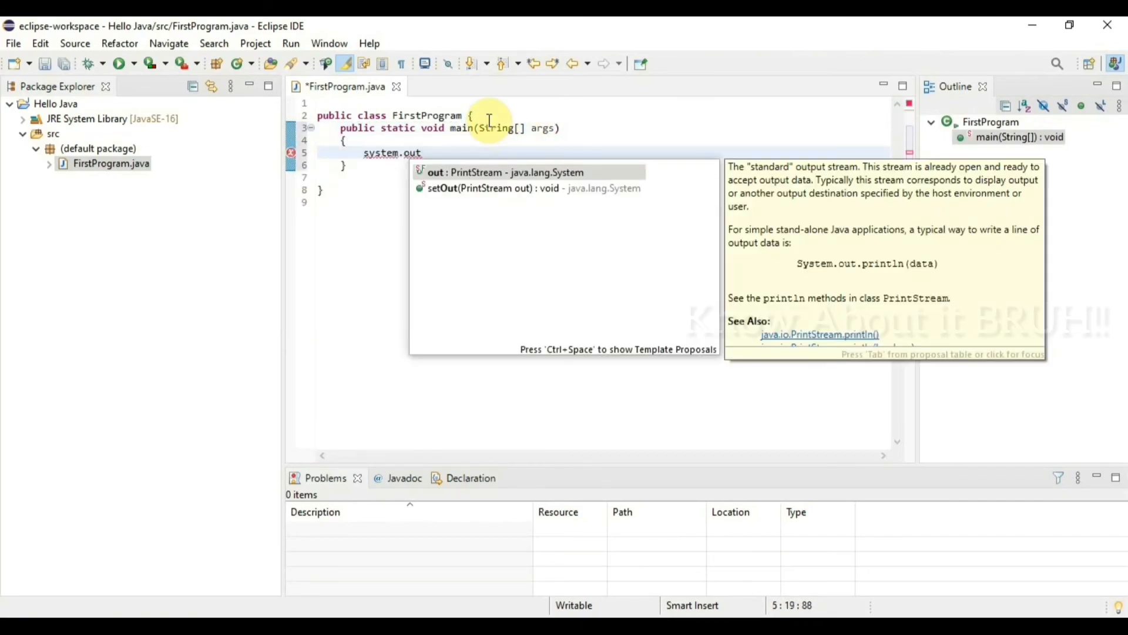
type("println(\"Hello")
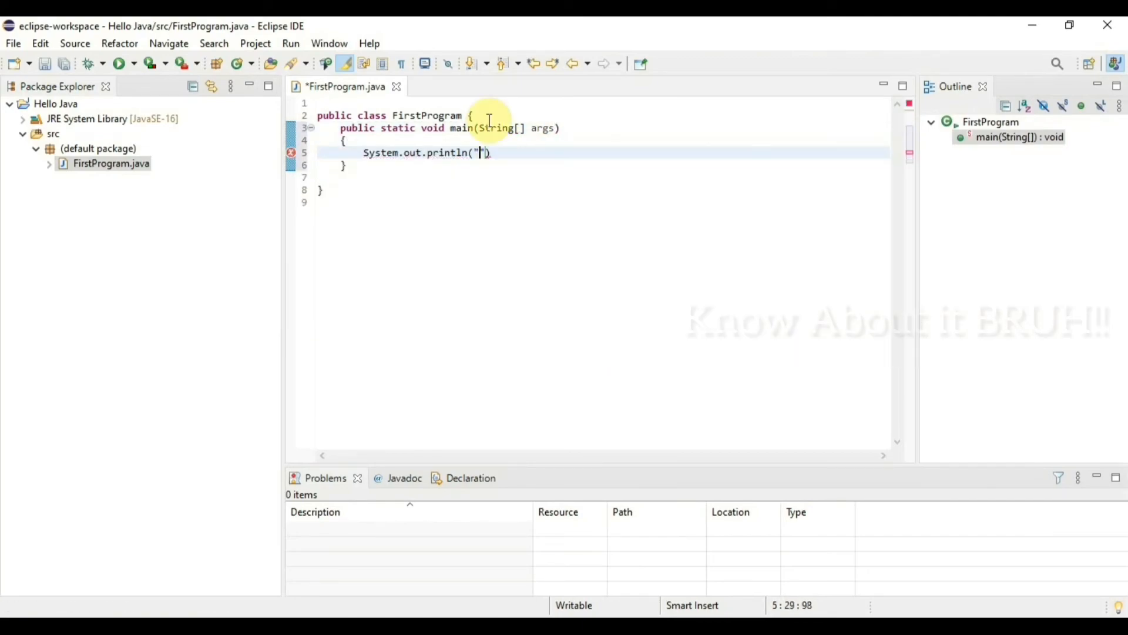
key("BackSpace")
type(", World!\");")
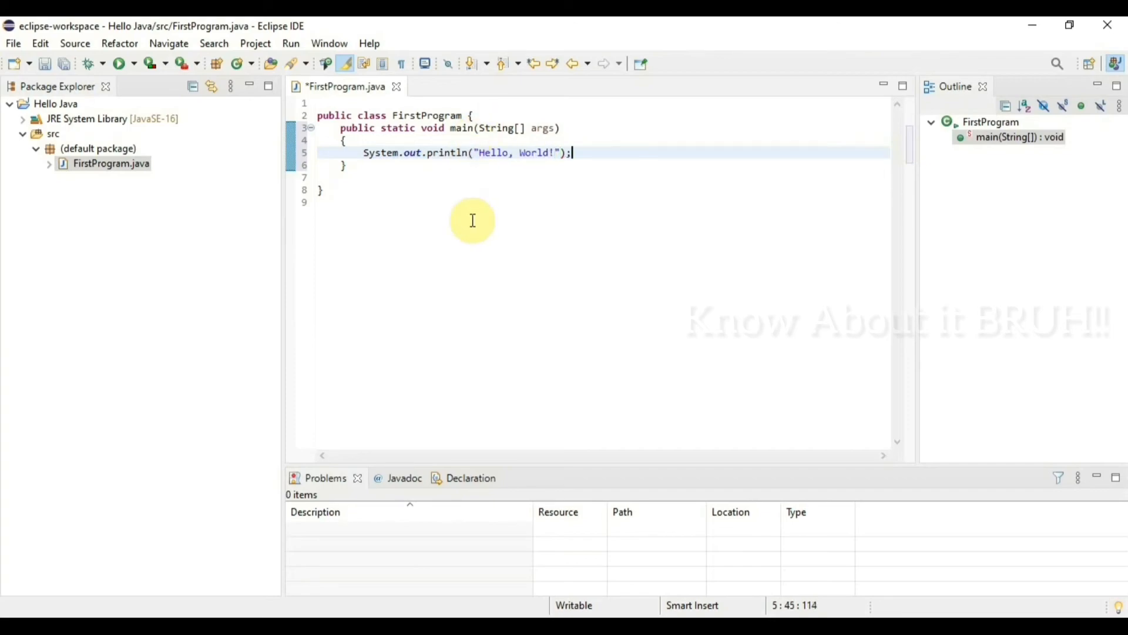
Step: Run FirstProgram as a Java application, saving FirstProgram.java before launch, and check the console output
right_click(496, 257)
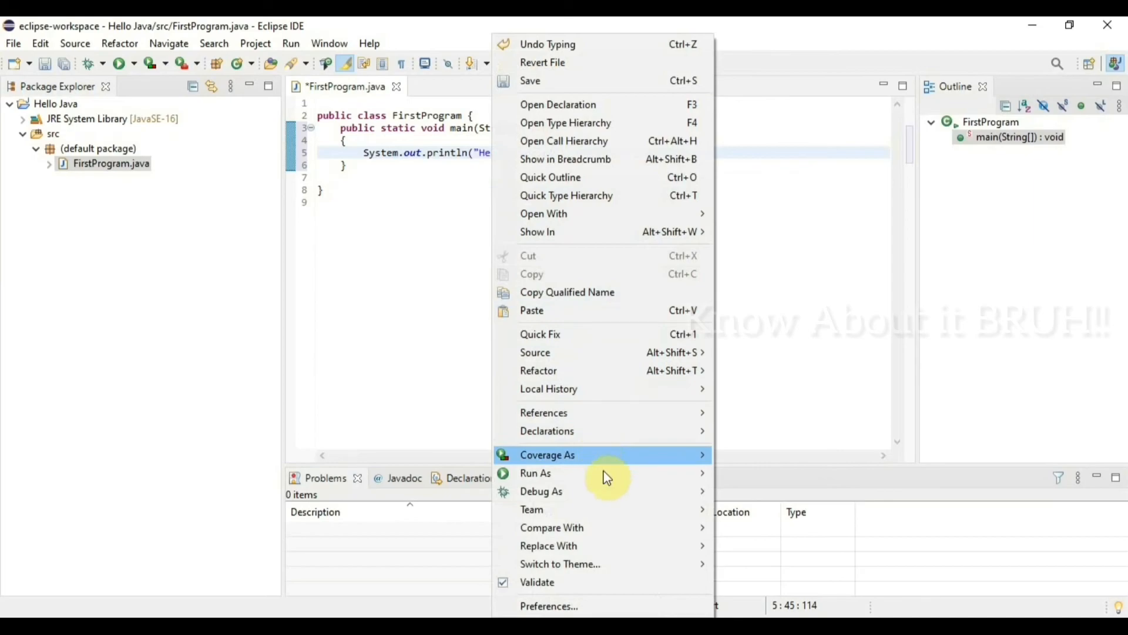
mouse_move(605, 474)
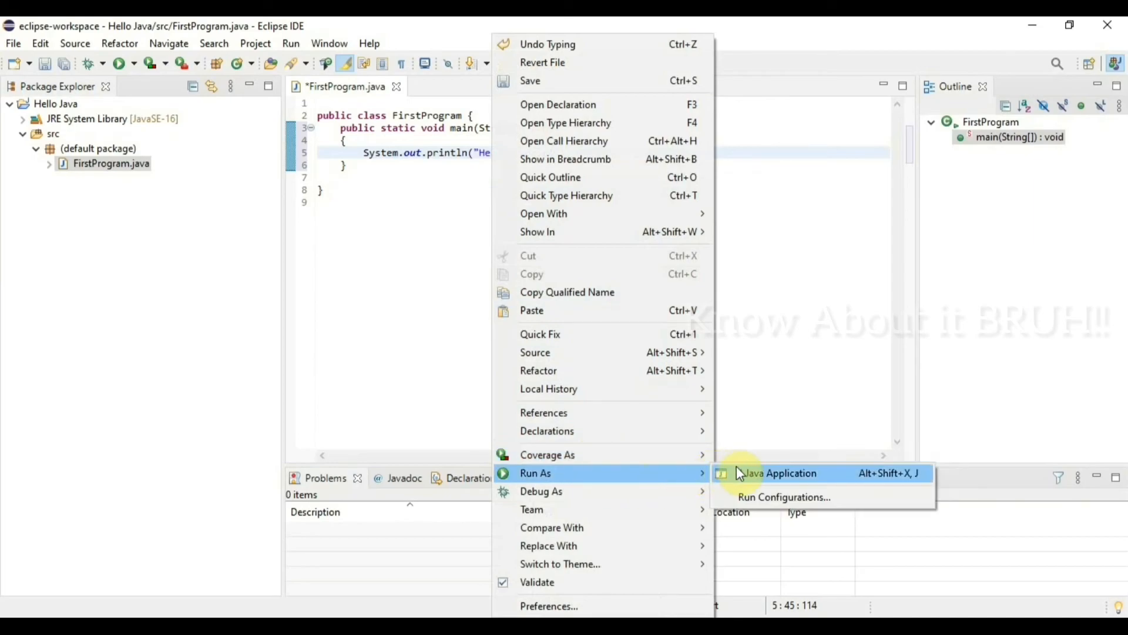
left_click(737, 468)
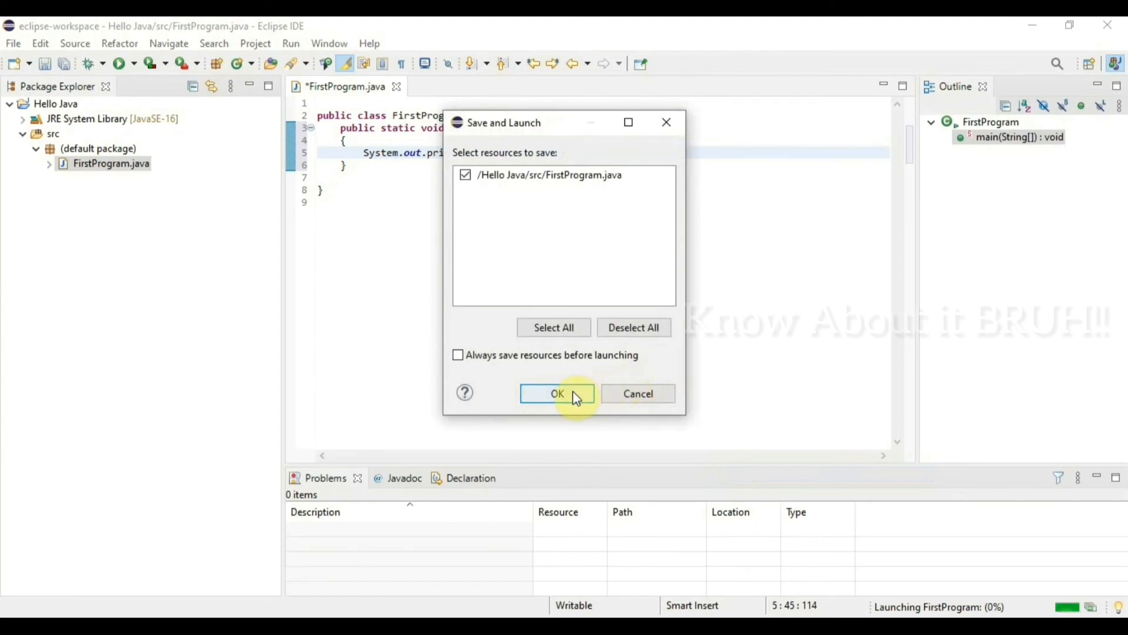
left_click(572, 392)
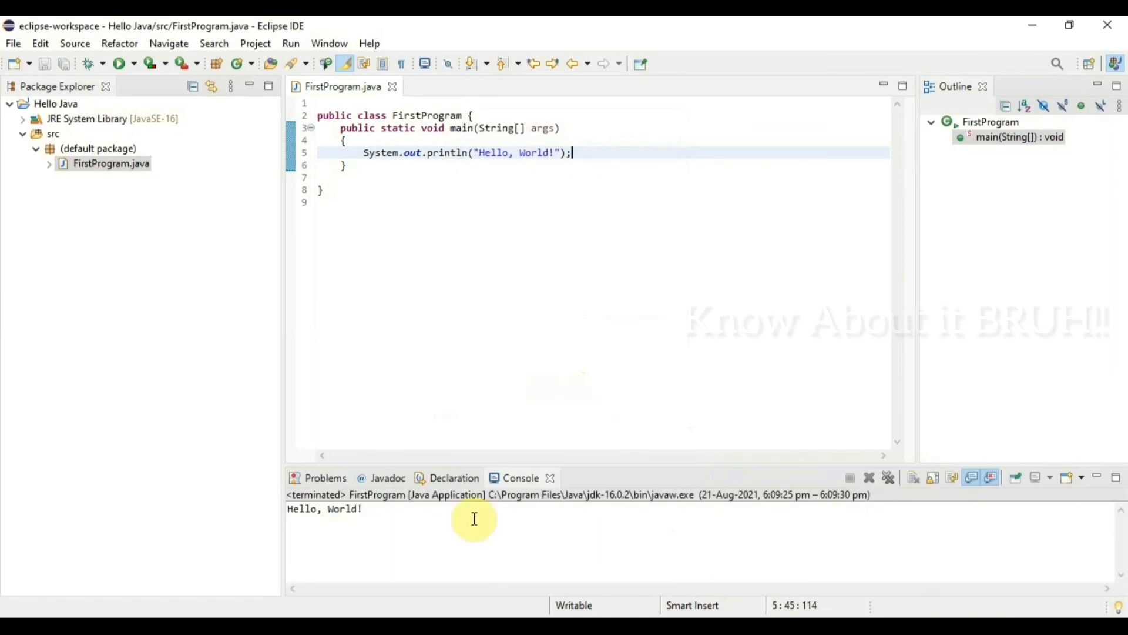
left_click_drag(368, 509, 419, 527)
left_click(419, 527)
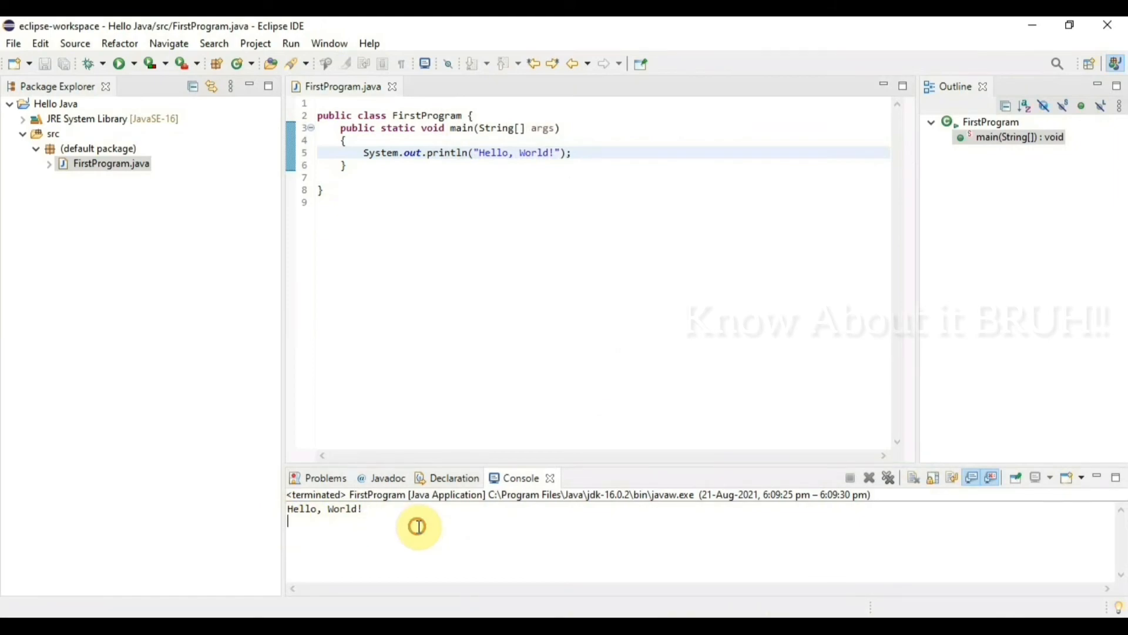